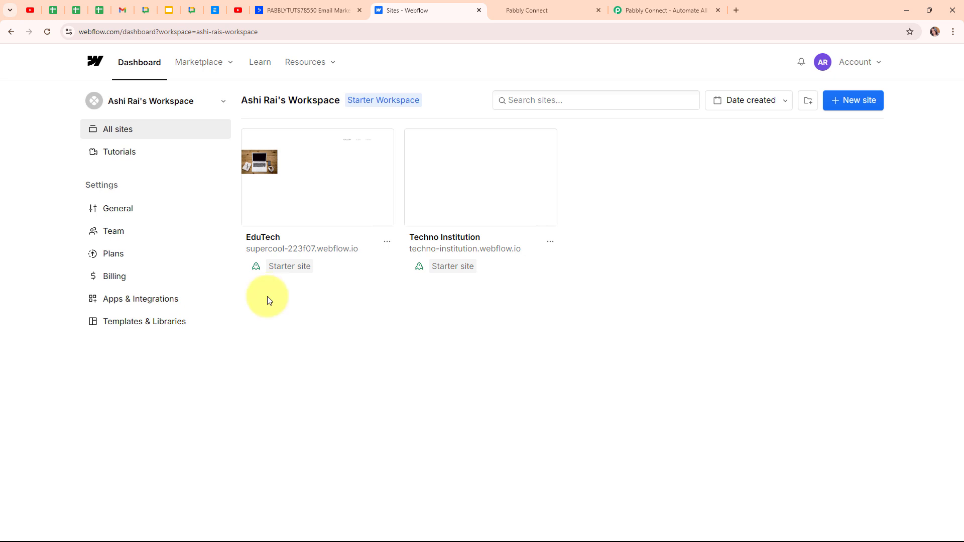
- Compare the ActiveCampaign and GoHighLevel contact lists, then switch to the Pabbly Connect homepage
click(344, 10)
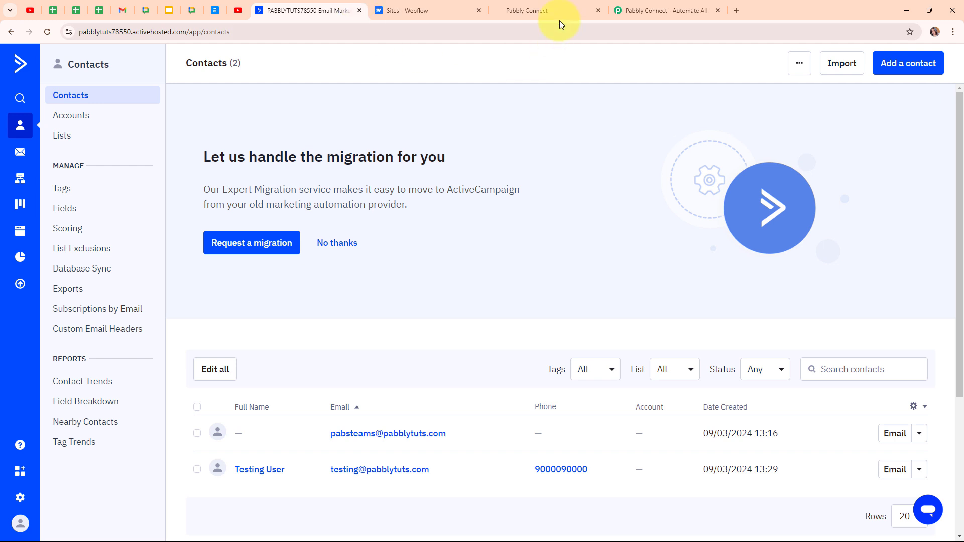
click(553, 6)
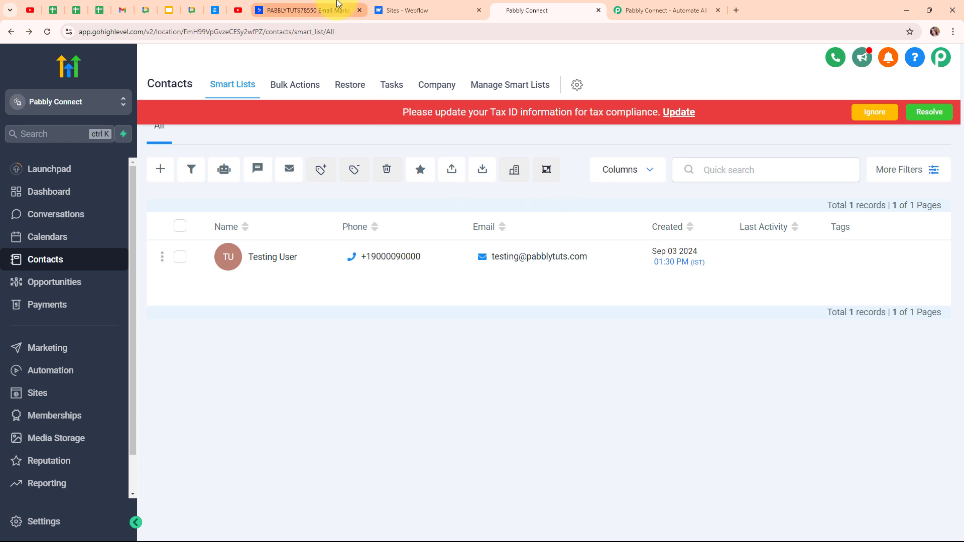
click(337, 5)
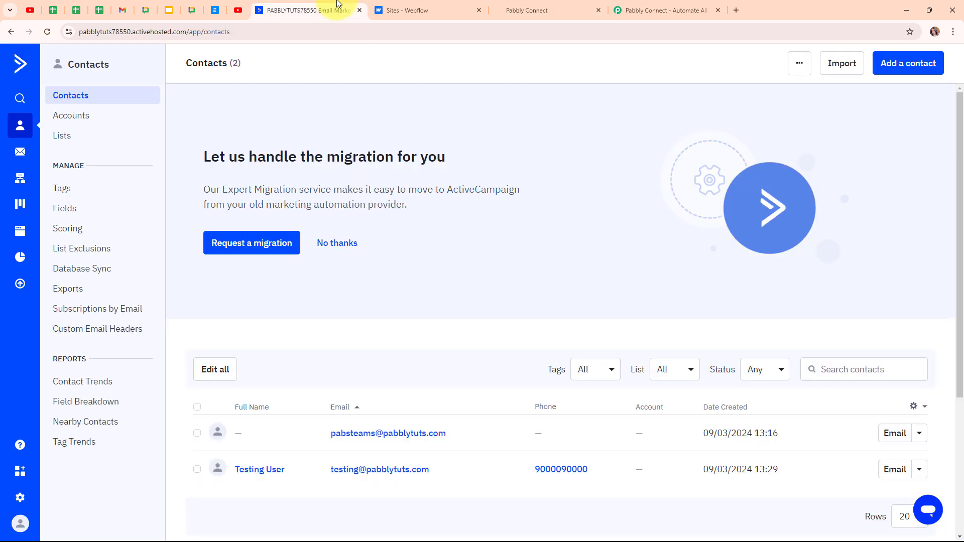
click(551, 5)
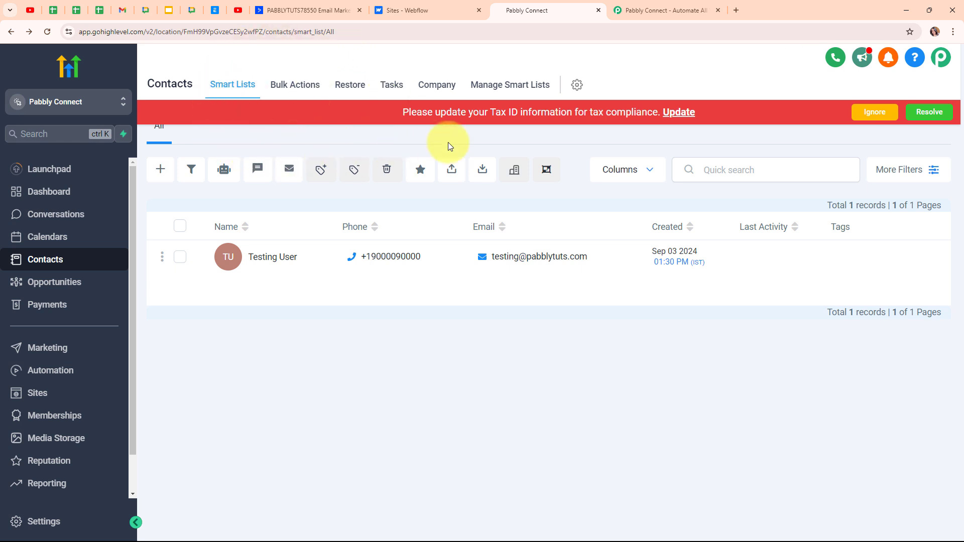
click(684, 9)
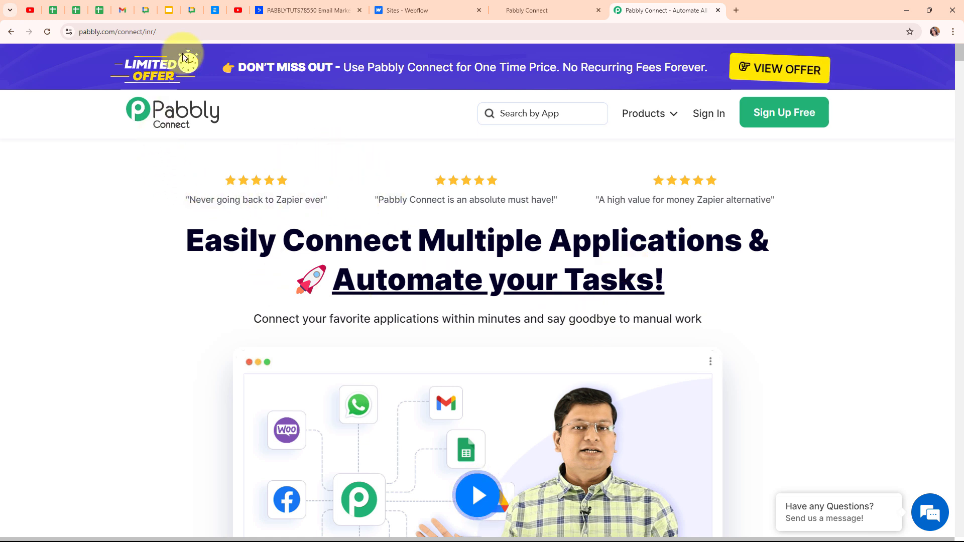
- Sign in on pabbly.com and launch Pabbly Connect from the All Pabbly Apps list
click(190, 31)
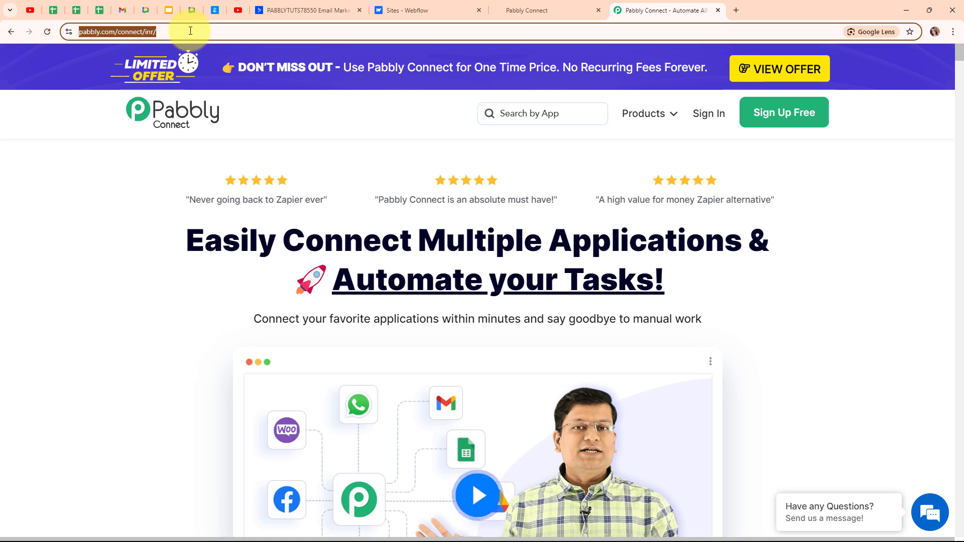
click(176, 206)
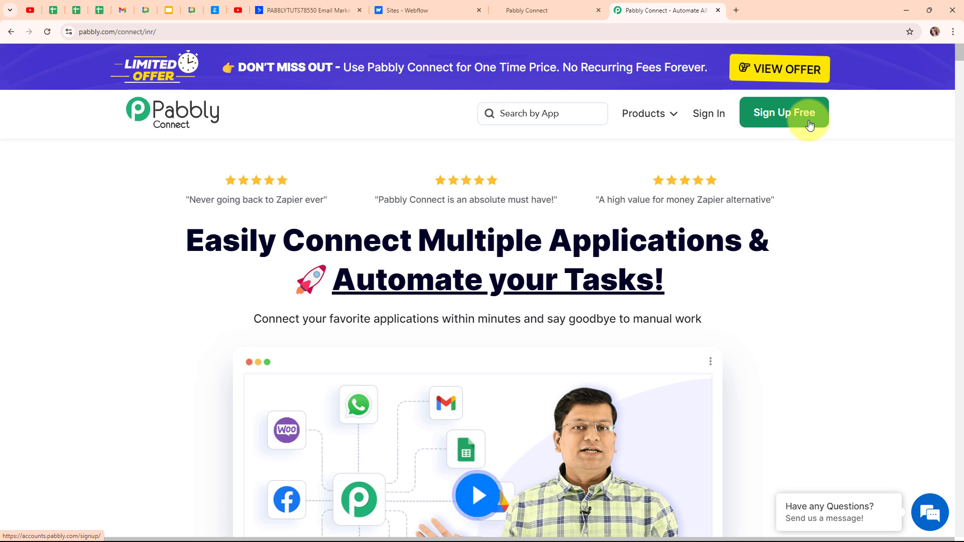
click(721, 117)
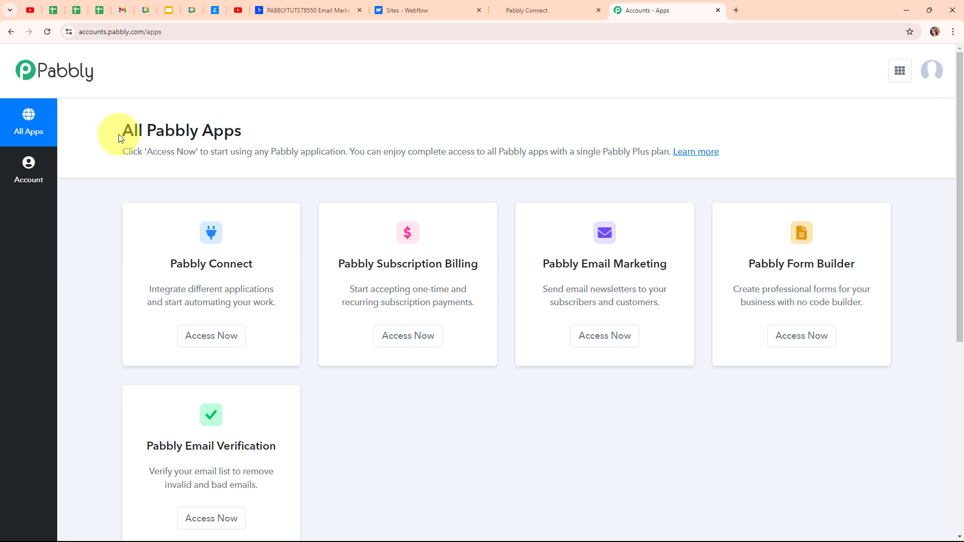
drag(123, 134, 457, 140)
click(457, 140)
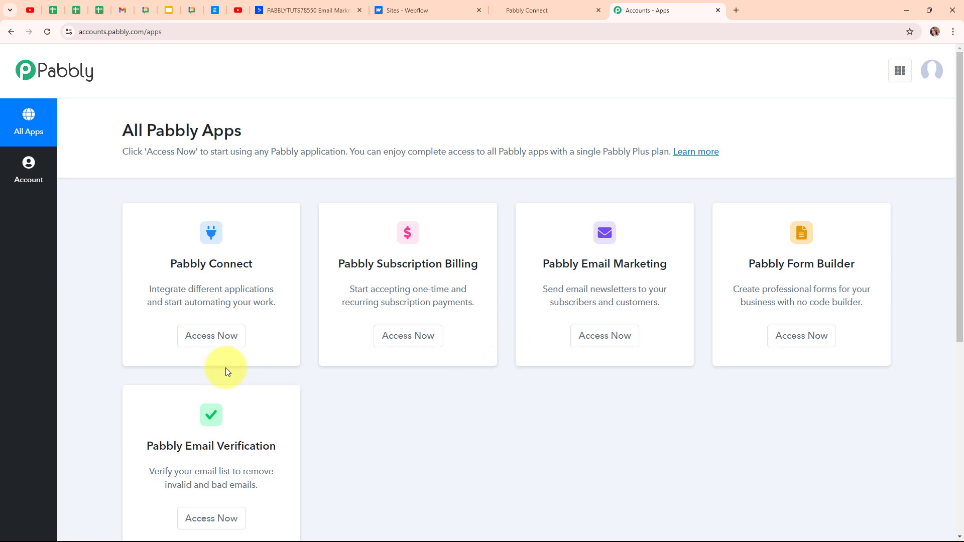
click(218, 351)
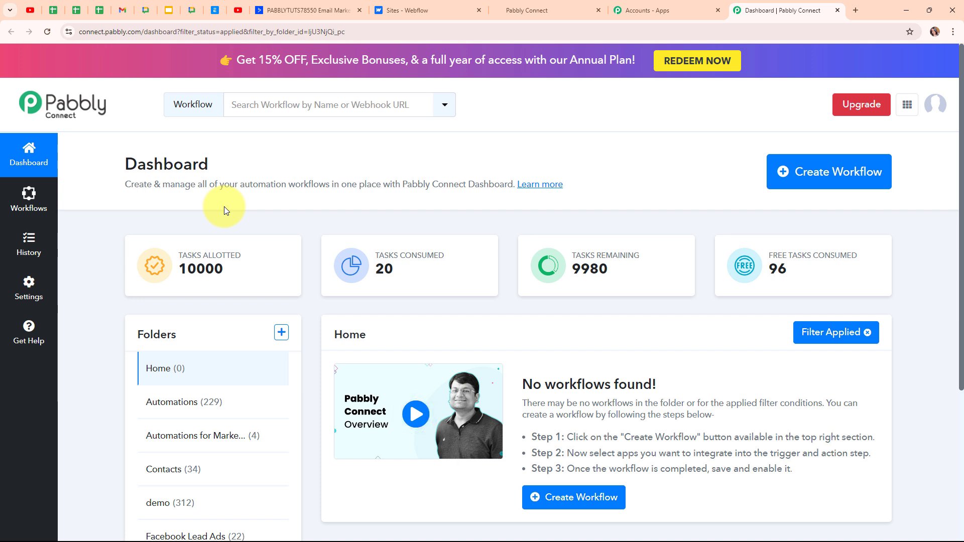
- Start a workflow named 'Create ActiveCampaign and GoHighLevel Contact on Webflow Form Submission' in the Automations folder
click(871, 177)
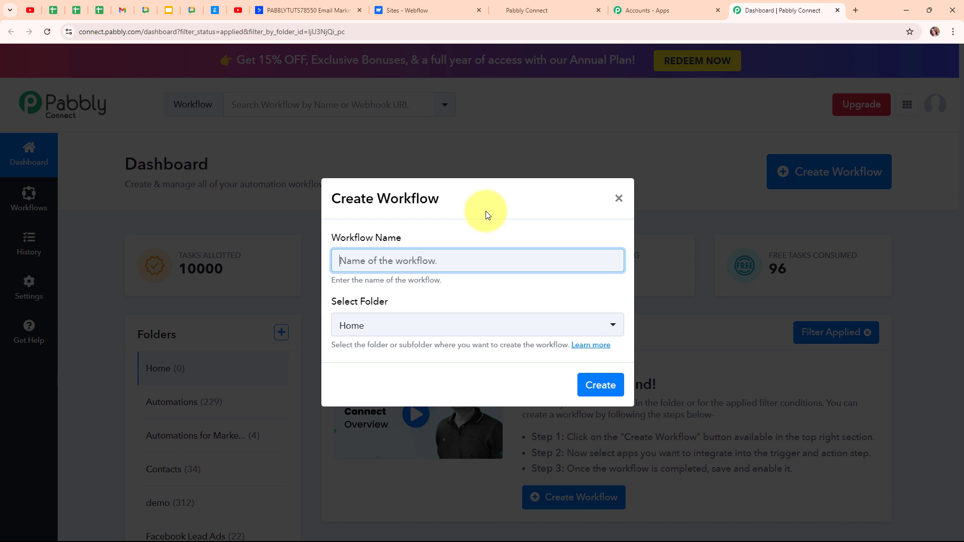
key(ctrl+v)
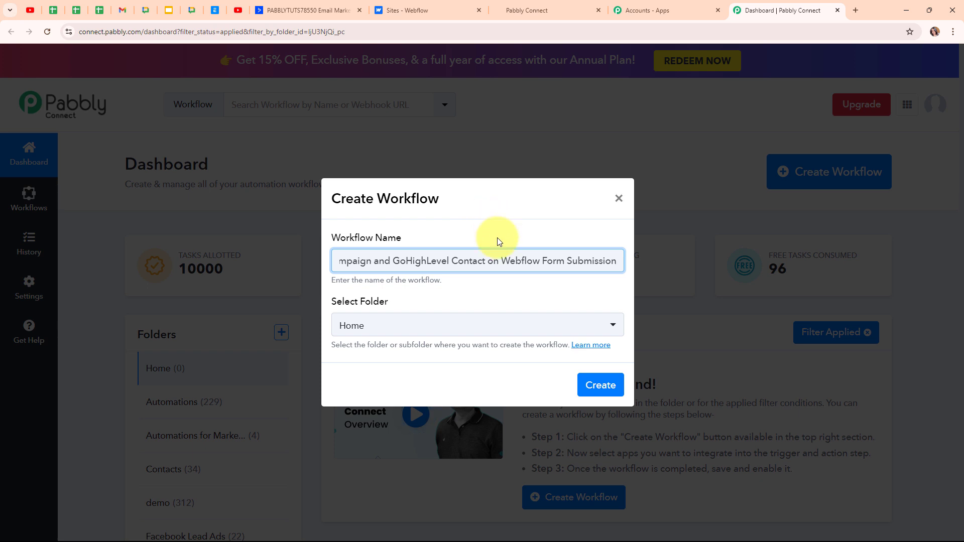
click(495, 296)
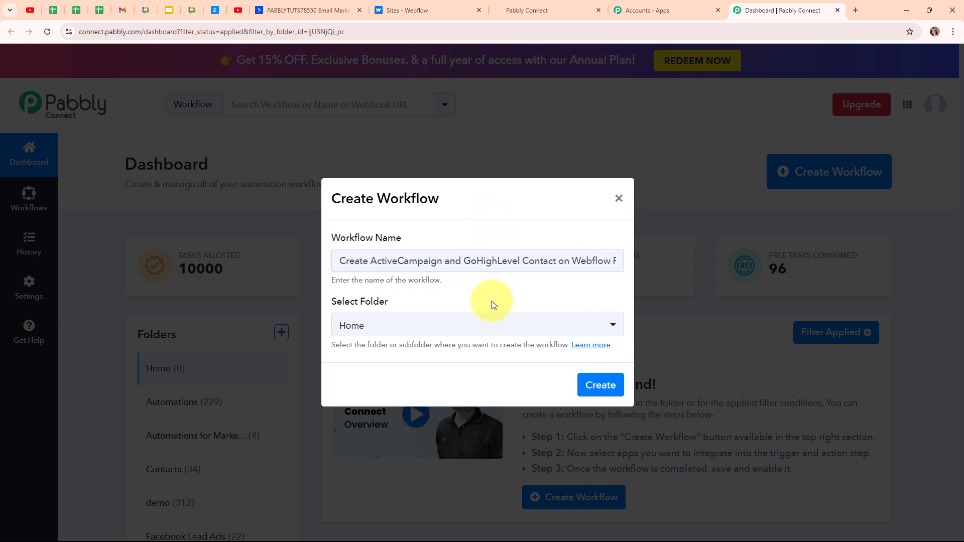
click(465, 328)
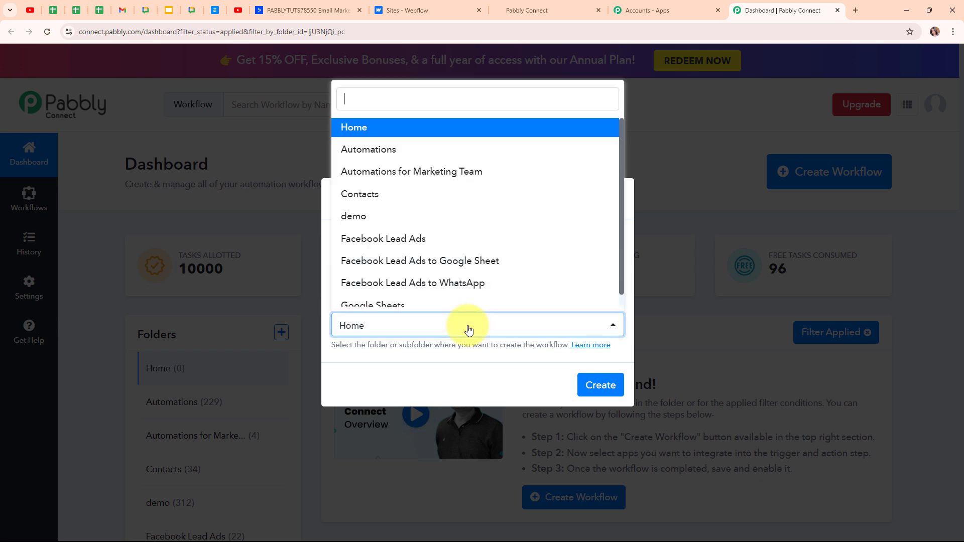
click(449, 153)
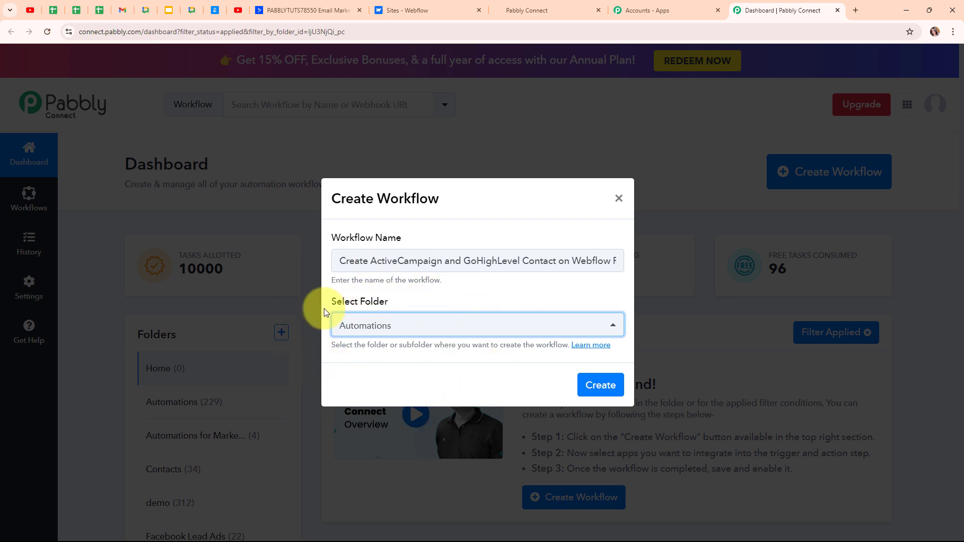
- Read the folders help article, then create the workflow
click(605, 350)
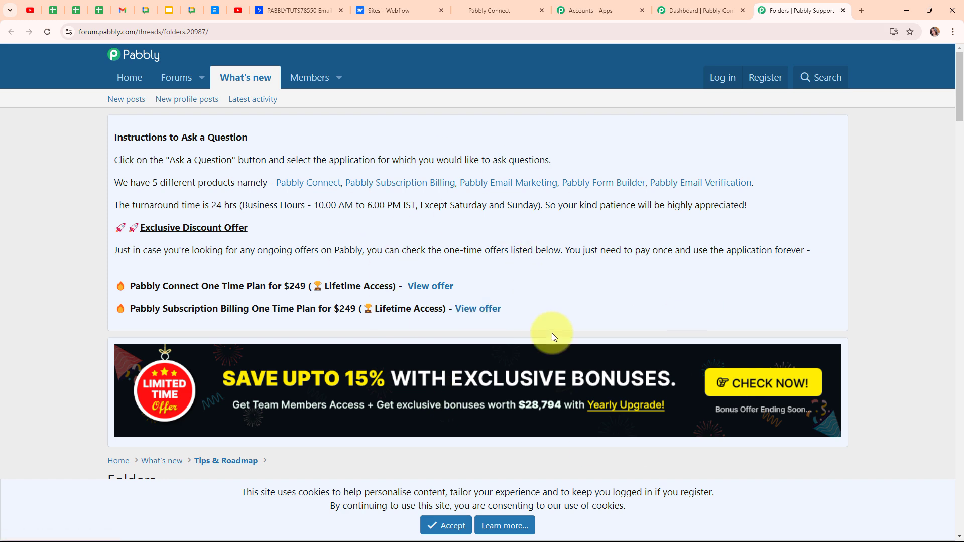
scroll(552, 333, down, 9)
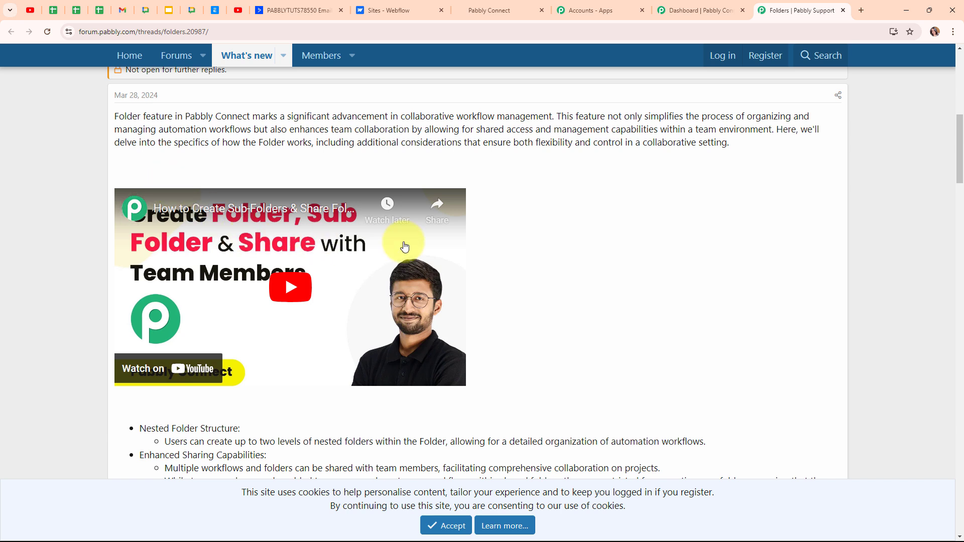
click(843, 9)
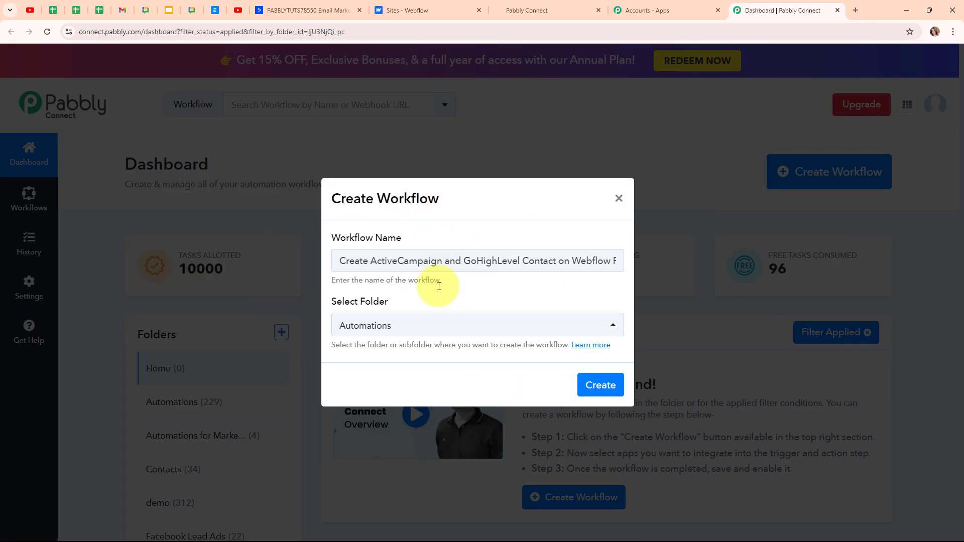
click(583, 386)
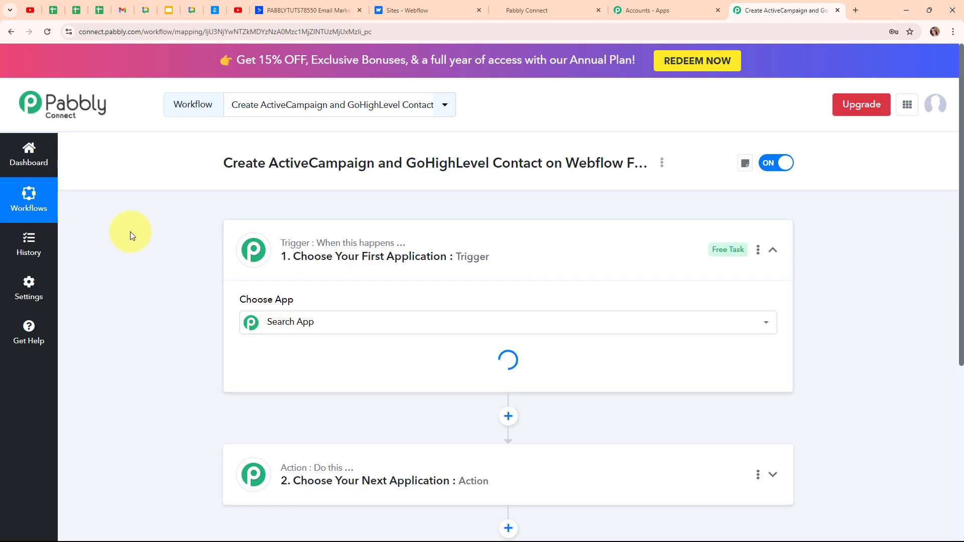
- Search the app list for 'webf' and choose Webflow V1 as the trigger app
click(774, 250)
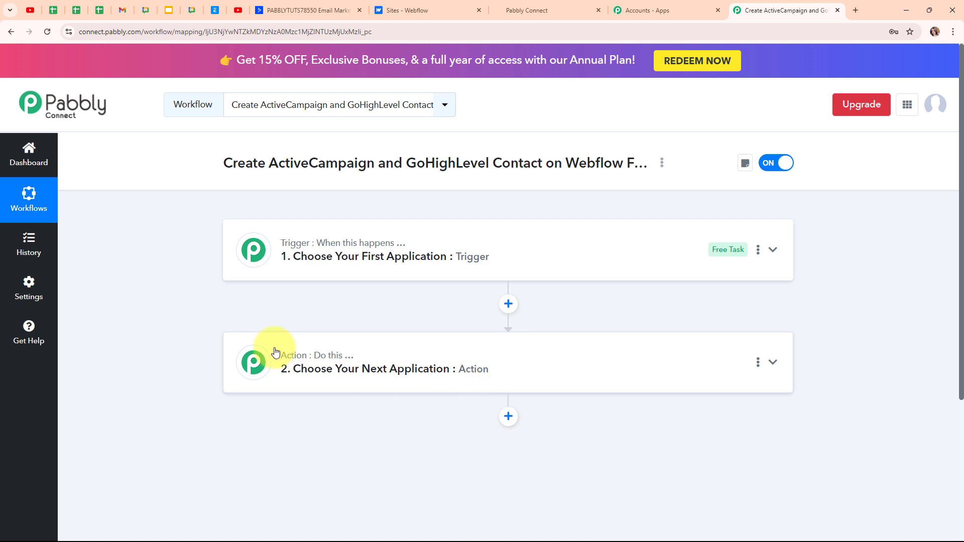
click(772, 252)
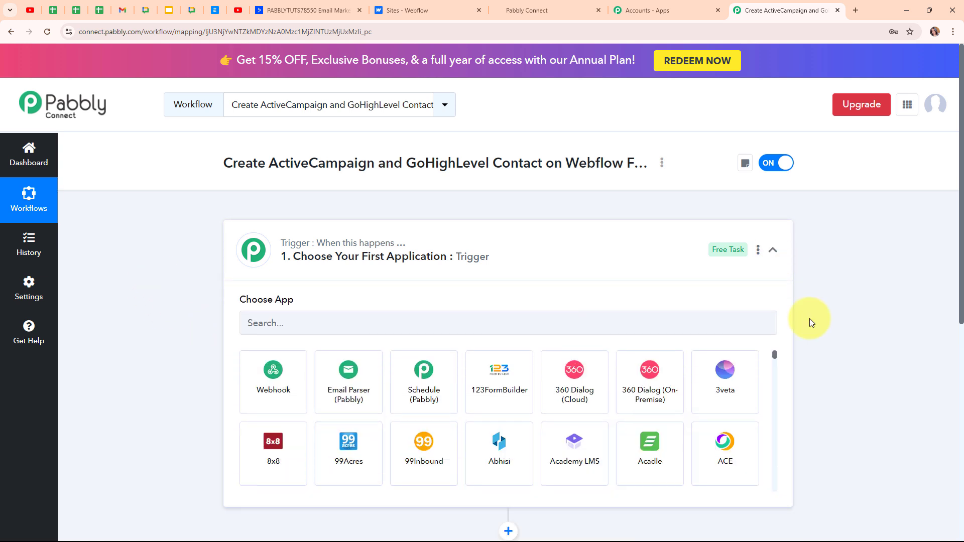
click(264, 322)
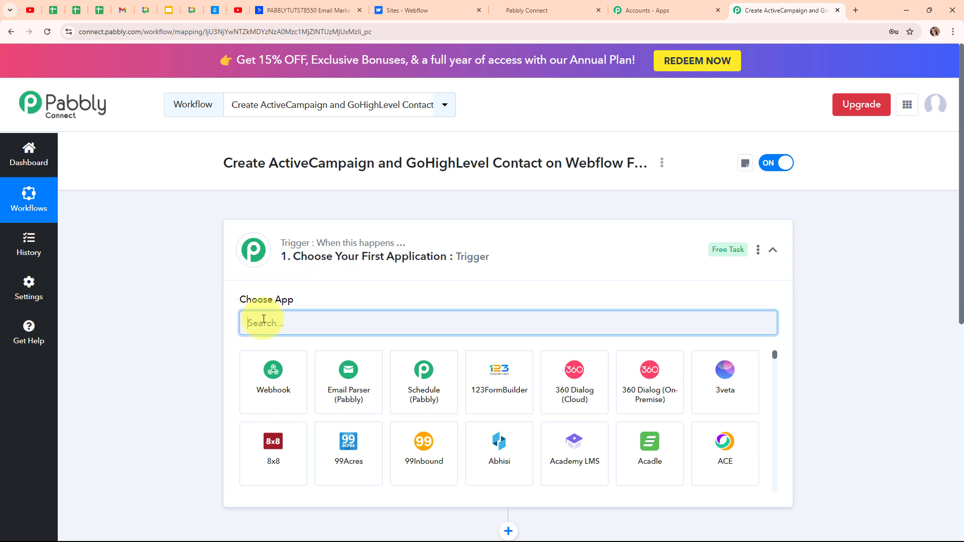
text(webf)
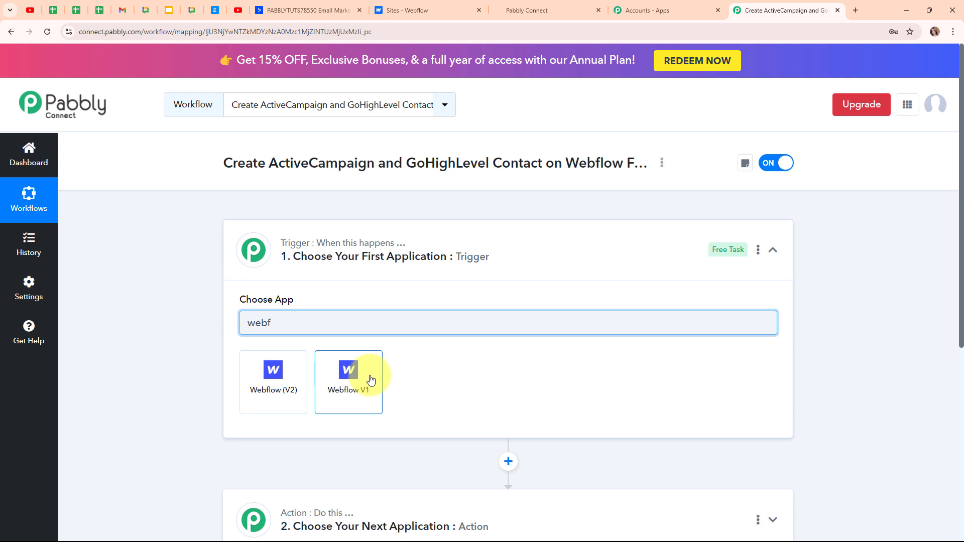
click(371, 381)
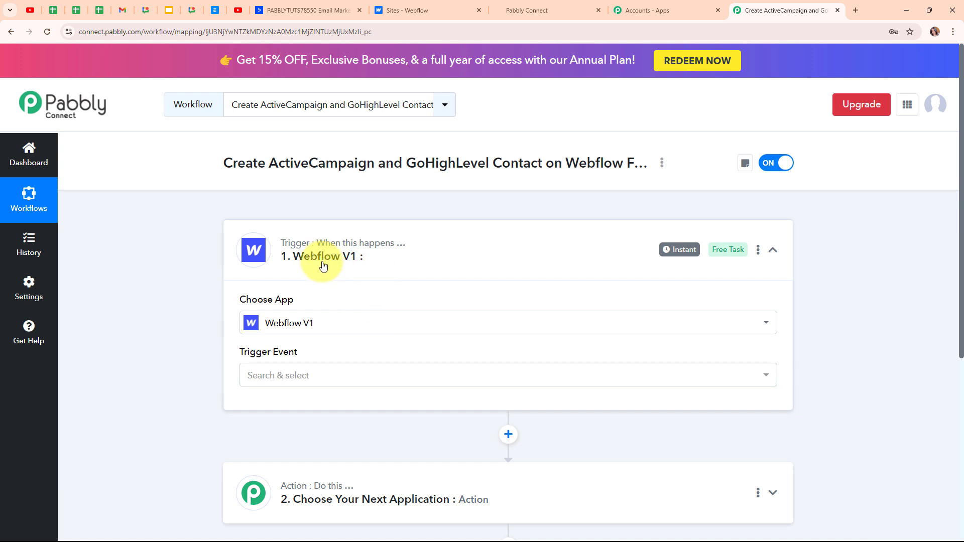
- Set the Webflow trigger event to New Form Submission and copy its webhook URL
click(282, 374)
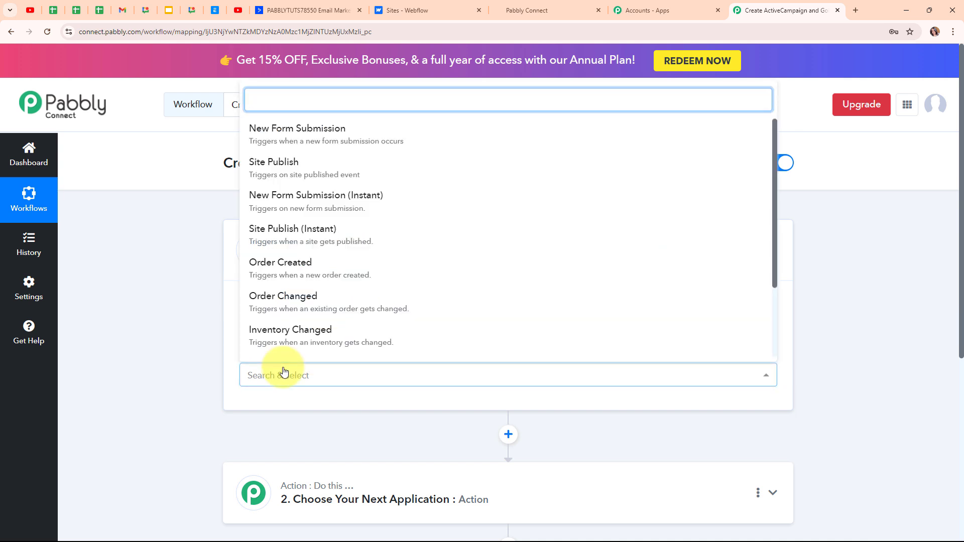
click(344, 146)
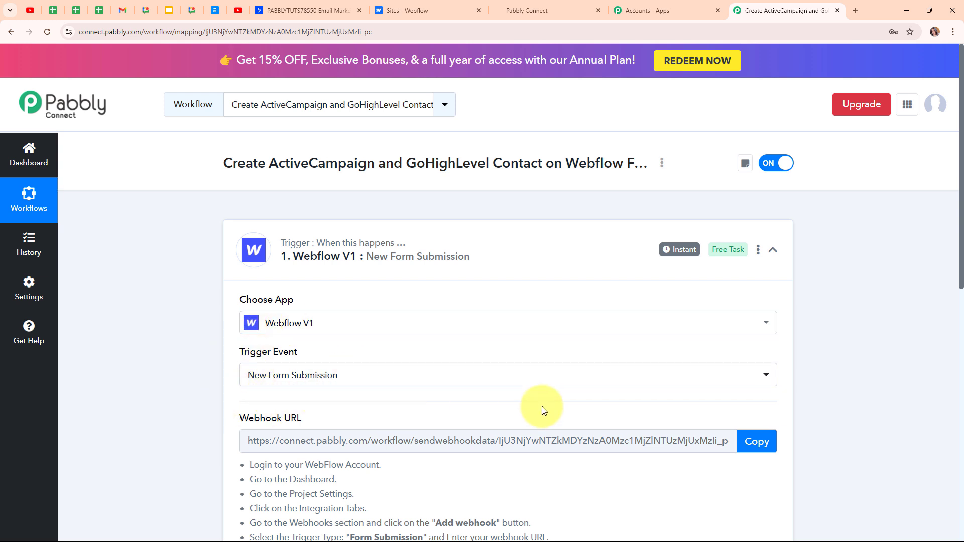
scroll(538, 409, down, 3)
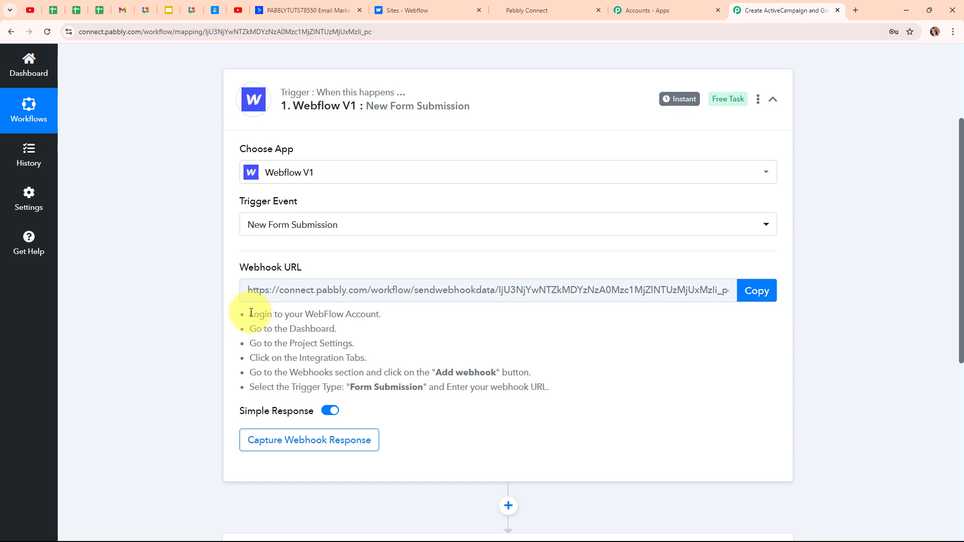
drag(250, 314, 587, 401)
click(533, 418)
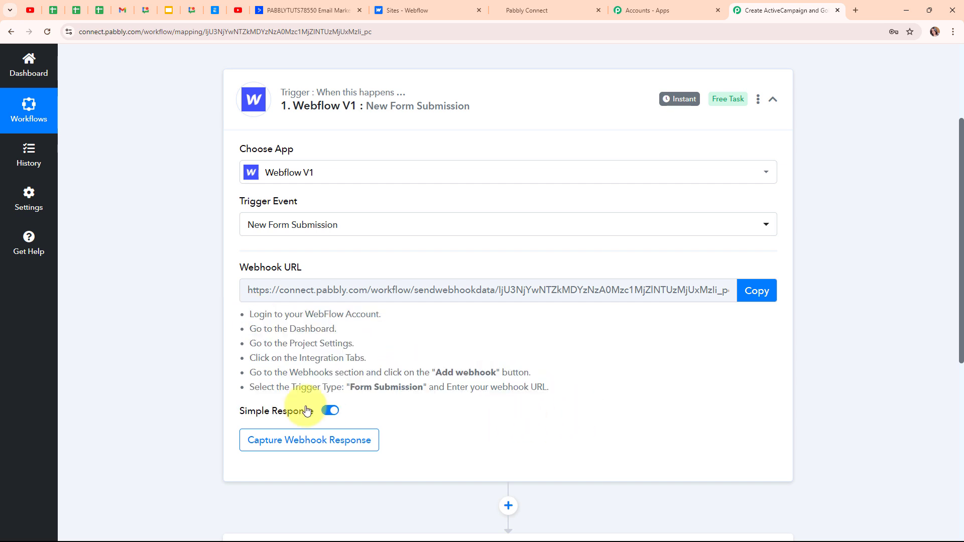
click(768, 299)
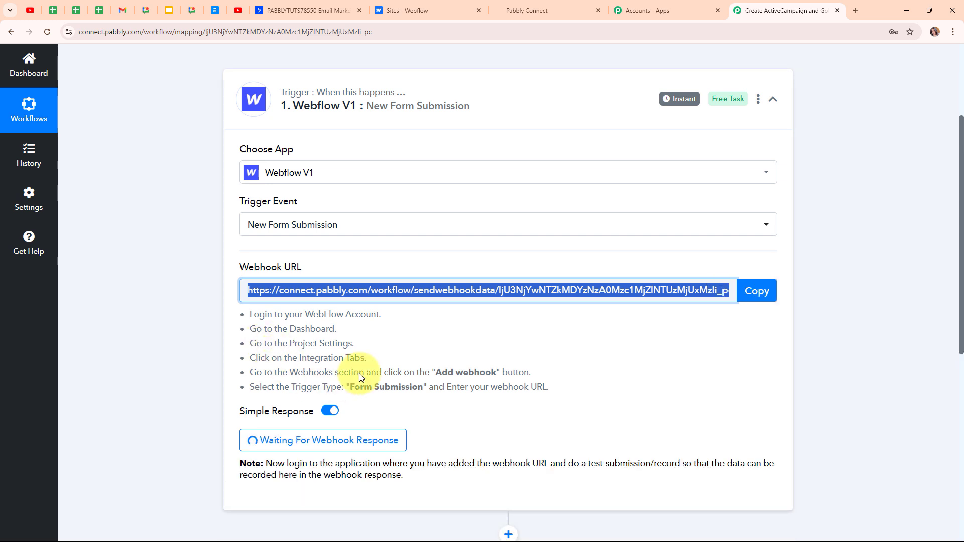
click(396, 11)
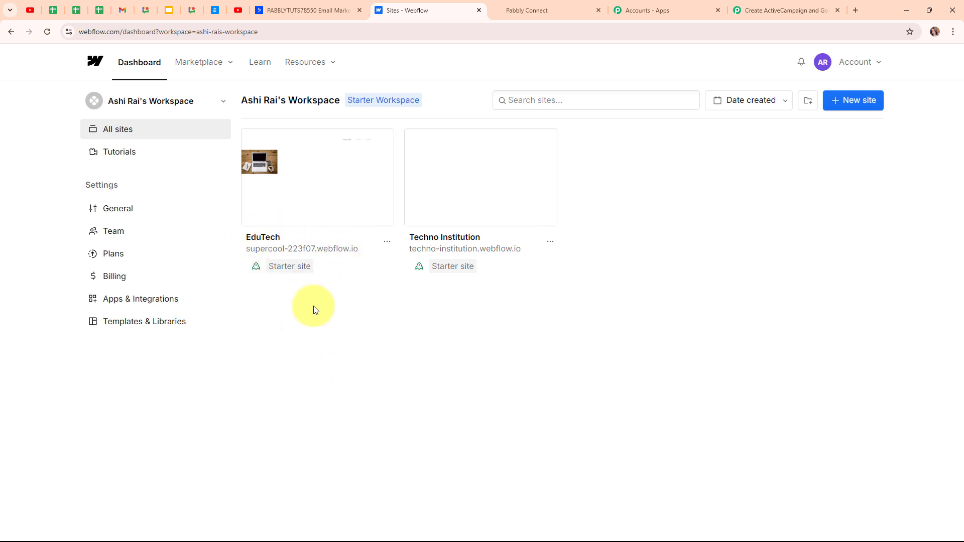
- Go to the EduTech site's Apps & Integrations settings and start adding a webhook
mouse_move(333, 204)
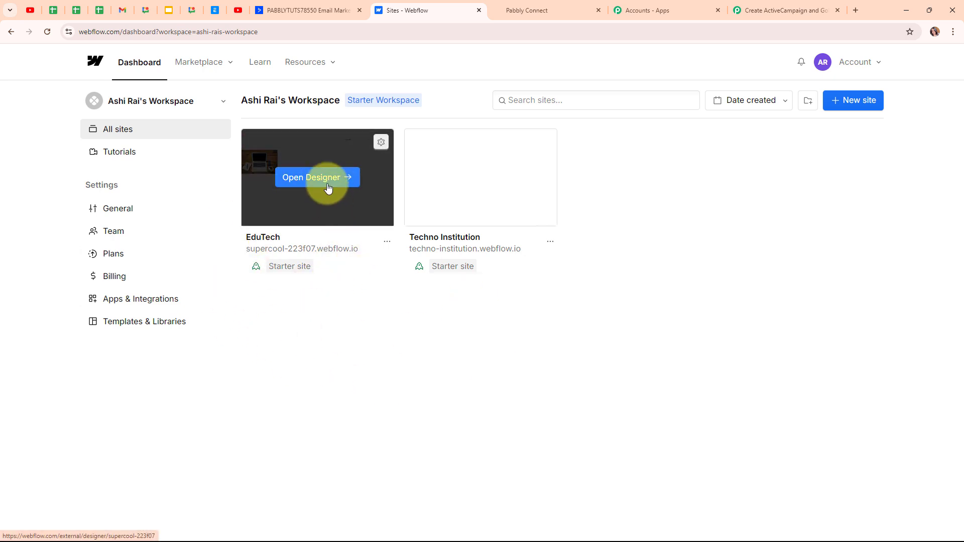
click(382, 144)
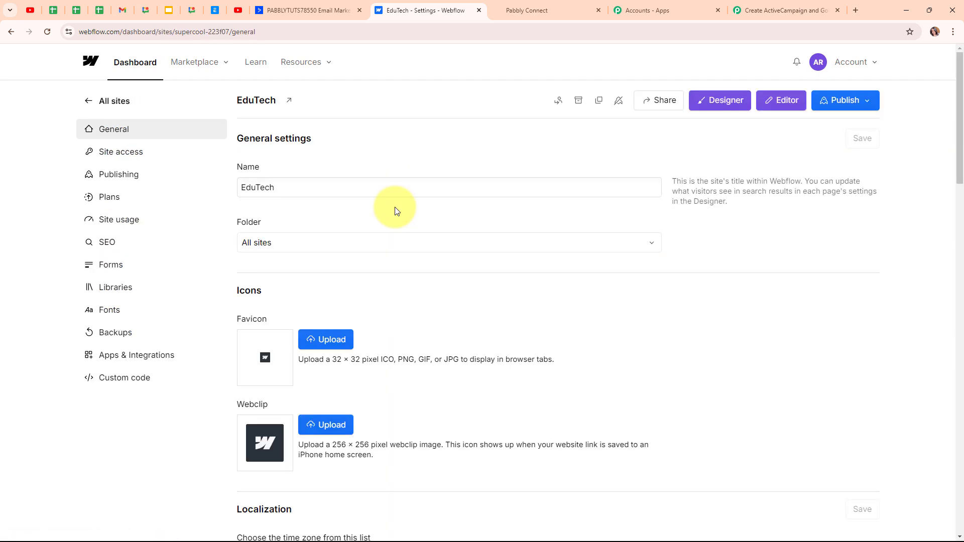
click(168, 362)
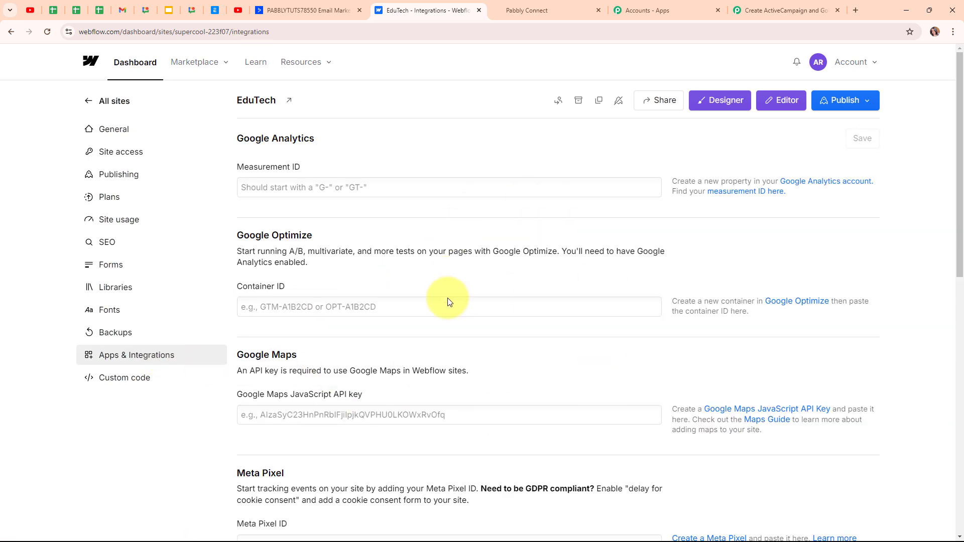
scroll(532, 373, down, 10)
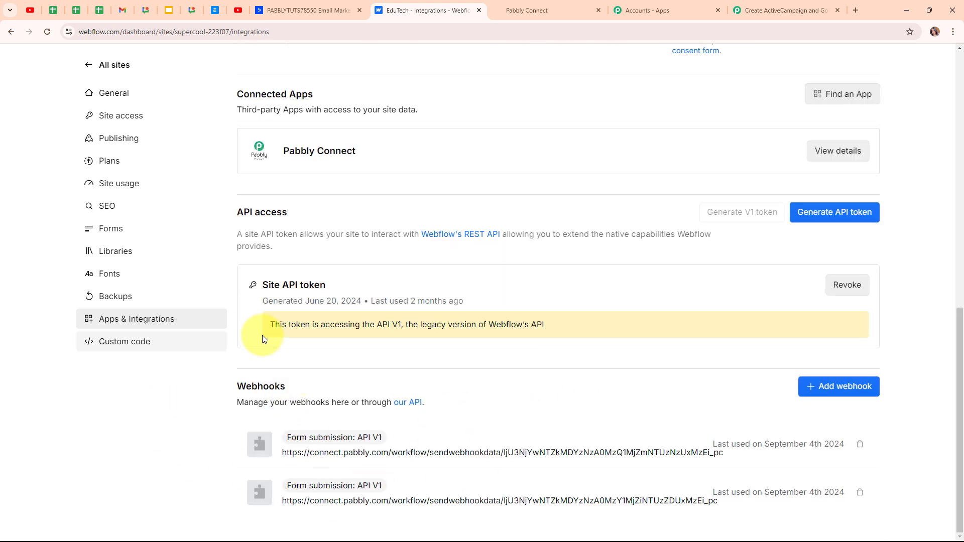
double_click(261, 388)
click(485, 427)
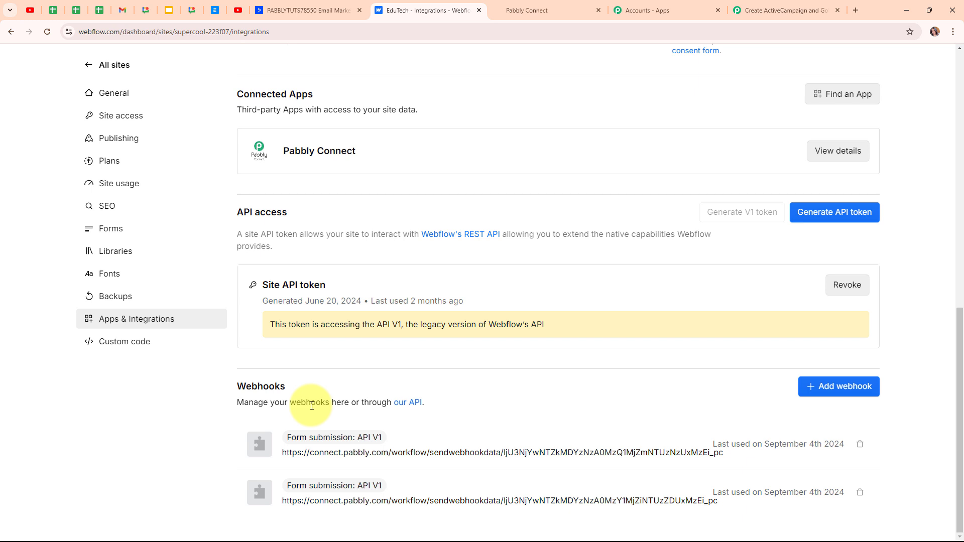
click(860, 392)
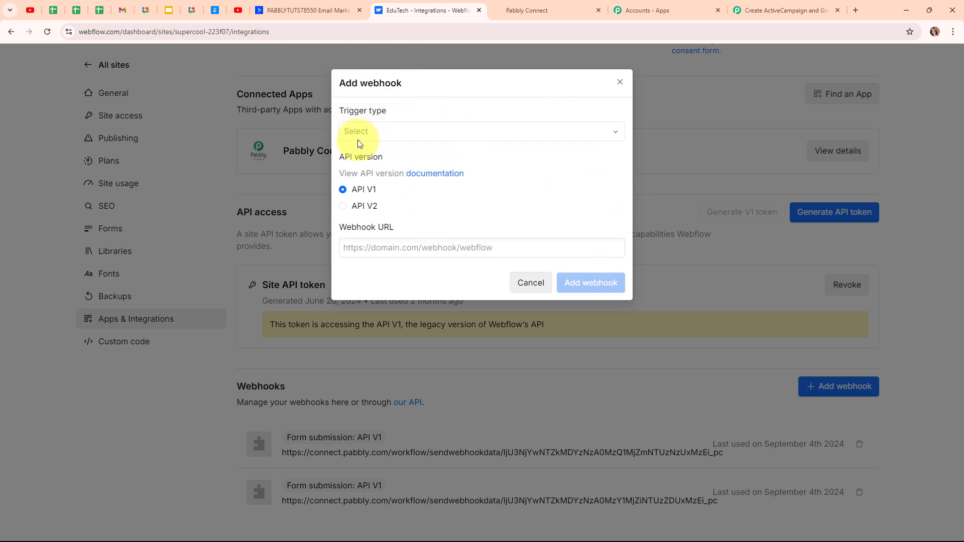
- Save a Form submission webhook on API V1 pointing to the pasted Pabbly Connect URL
click(447, 133)
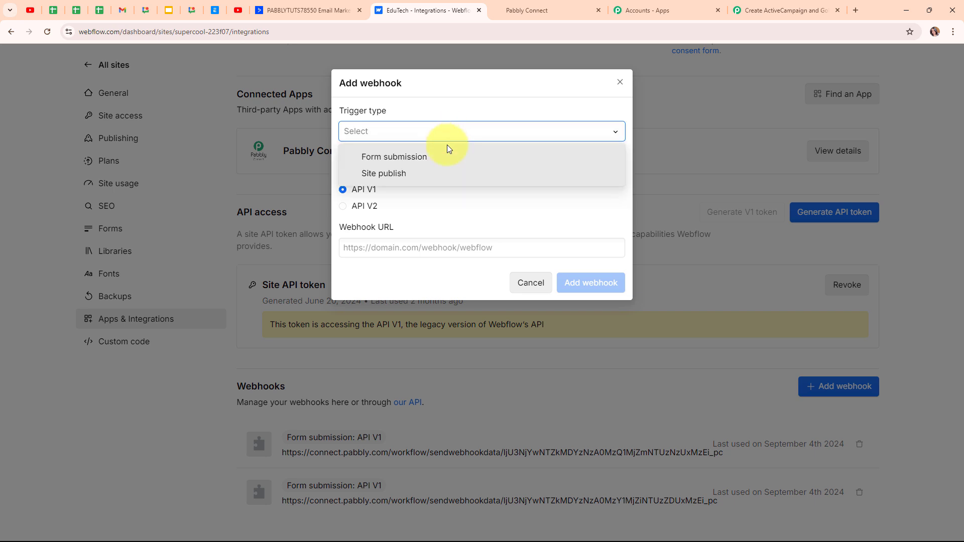
click(448, 158)
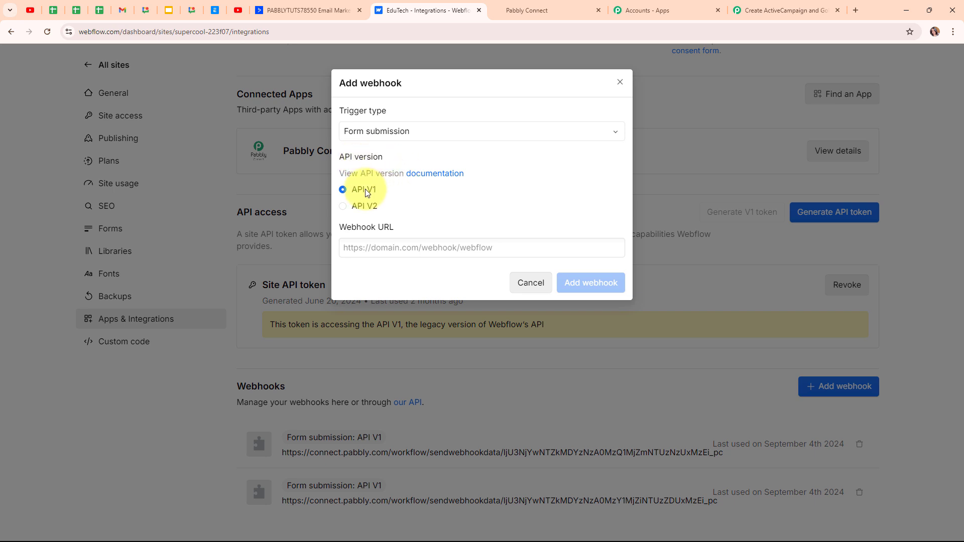
click(355, 245)
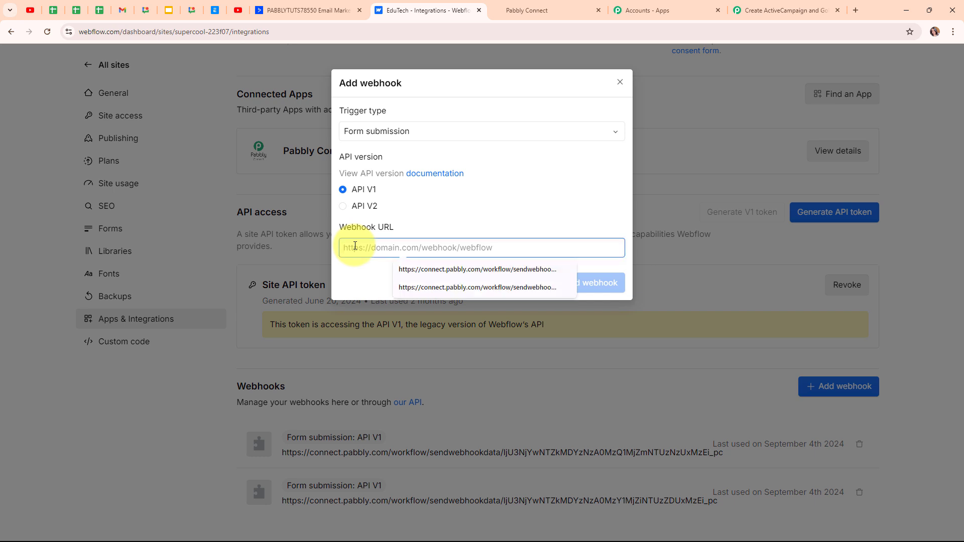
key(ctrl+v)
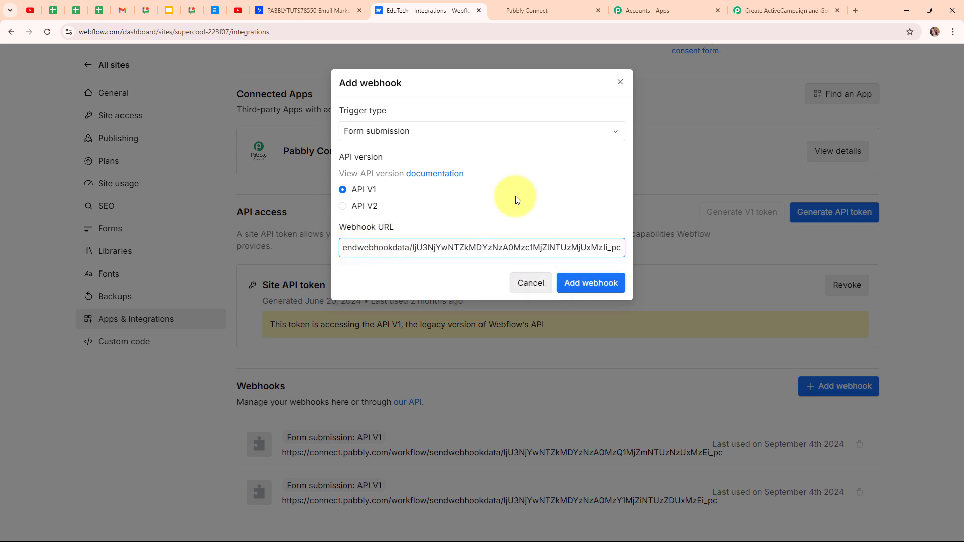
click(467, 208)
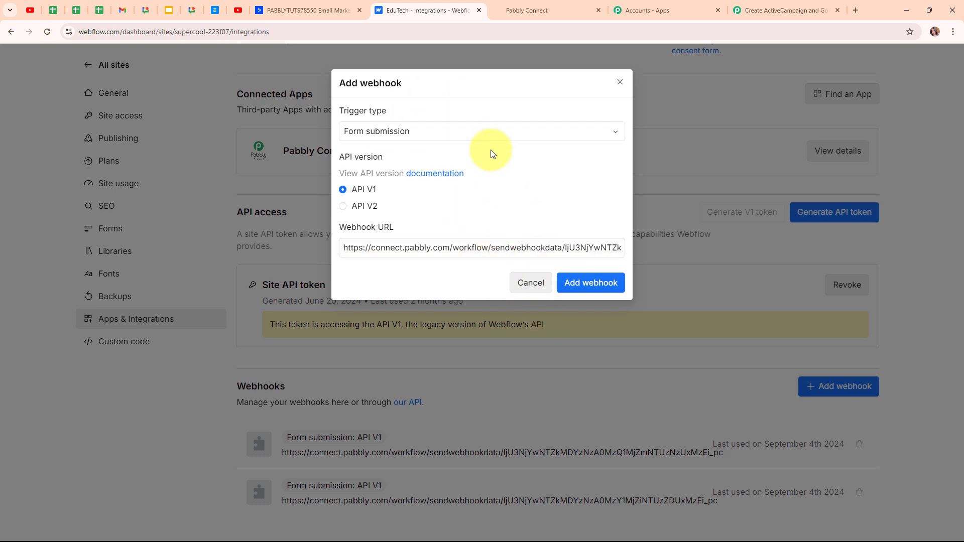
click(602, 281)
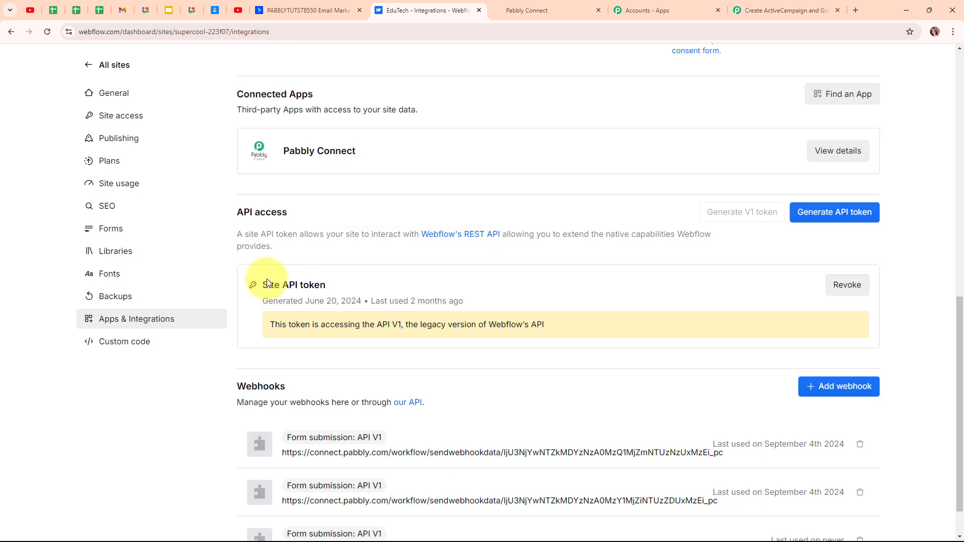
scroll(592, 291, down, 1)
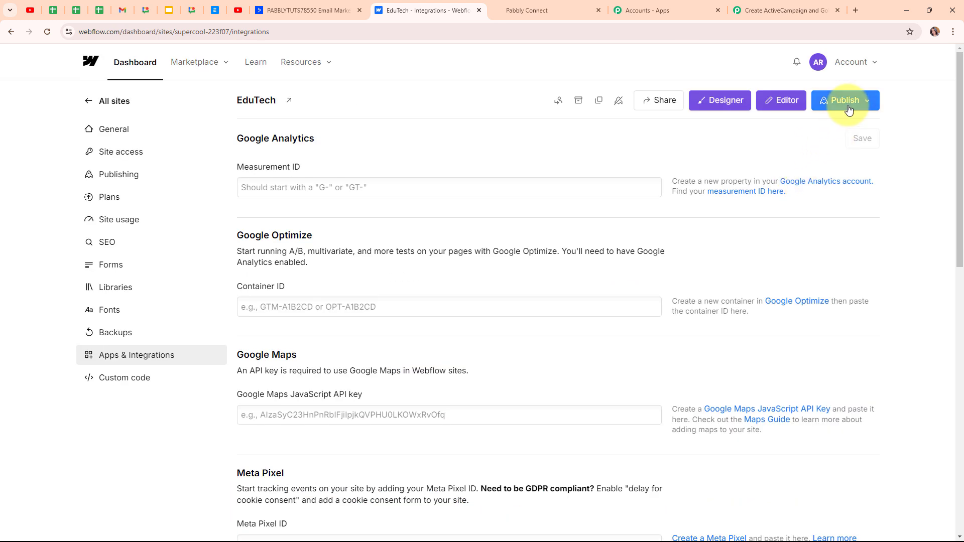
- Publish the EduTech site to the staging domain and open the live staging page
click(847, 103)
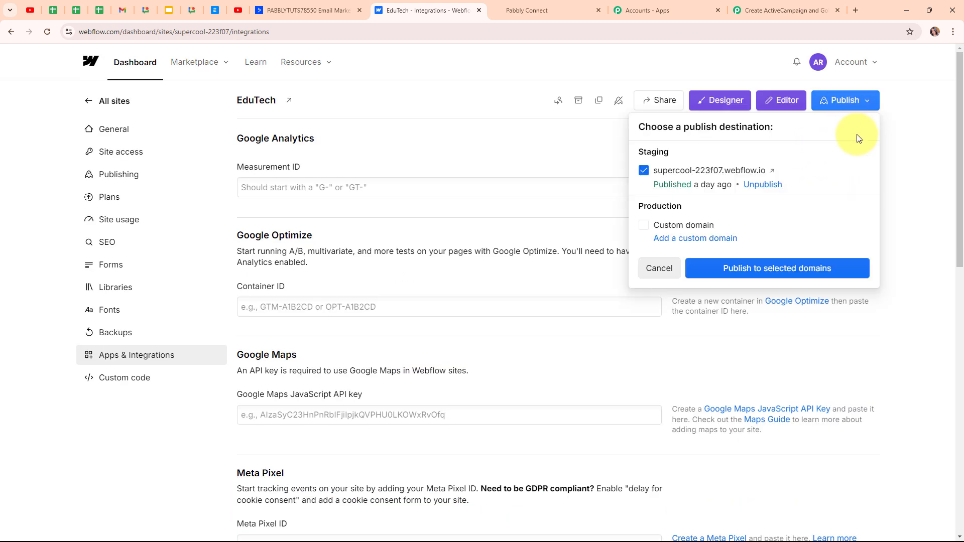
click(752, 275)
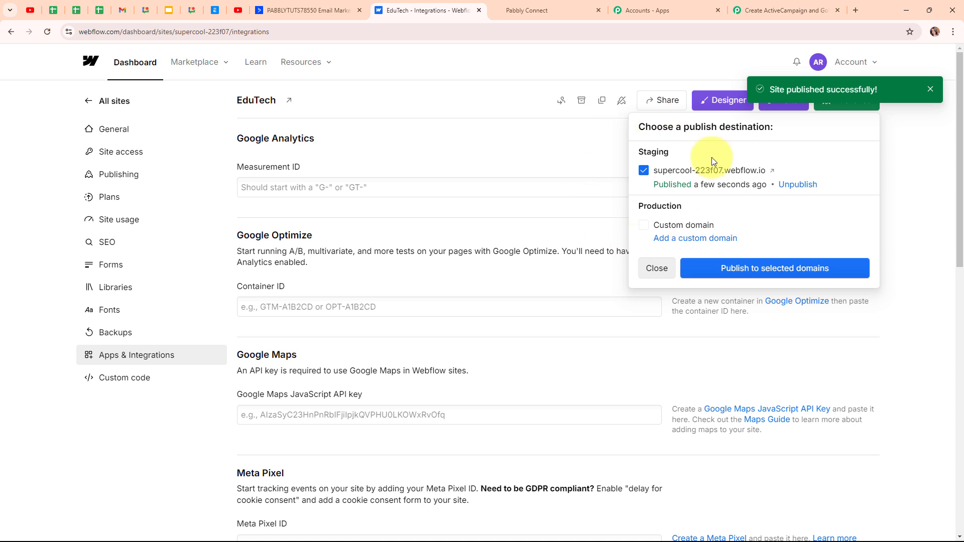
click(774, 174)
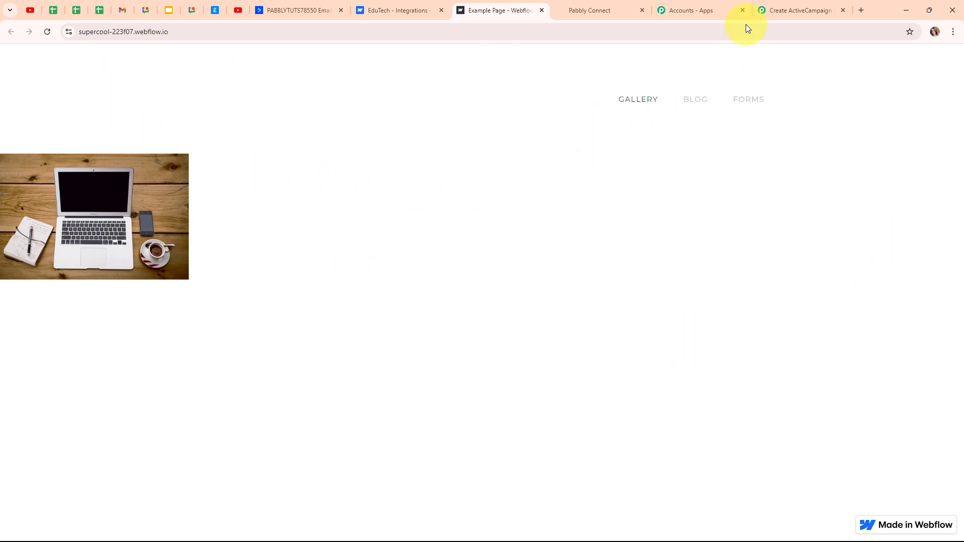
click(761, 10)
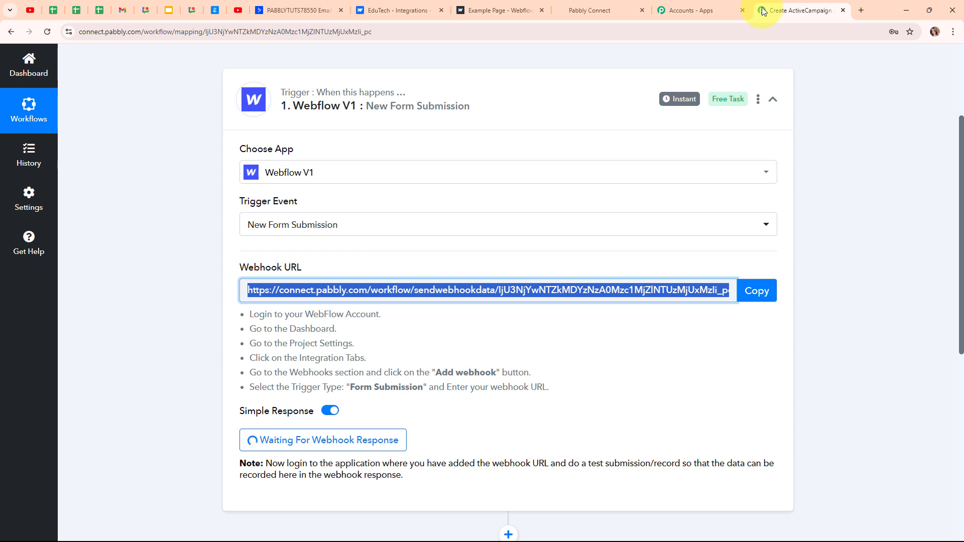
- Scroll down to the trigger's Waiting For Webhook Response button
scroll(467, 147, down, 4)
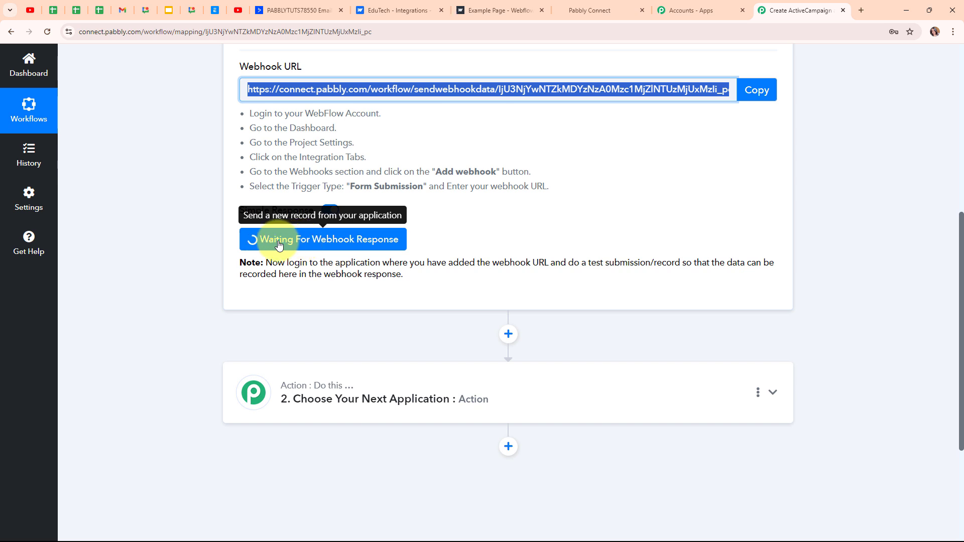
- Open the published site's Forms page and enter the test lead's first and last name
click(506, 7)
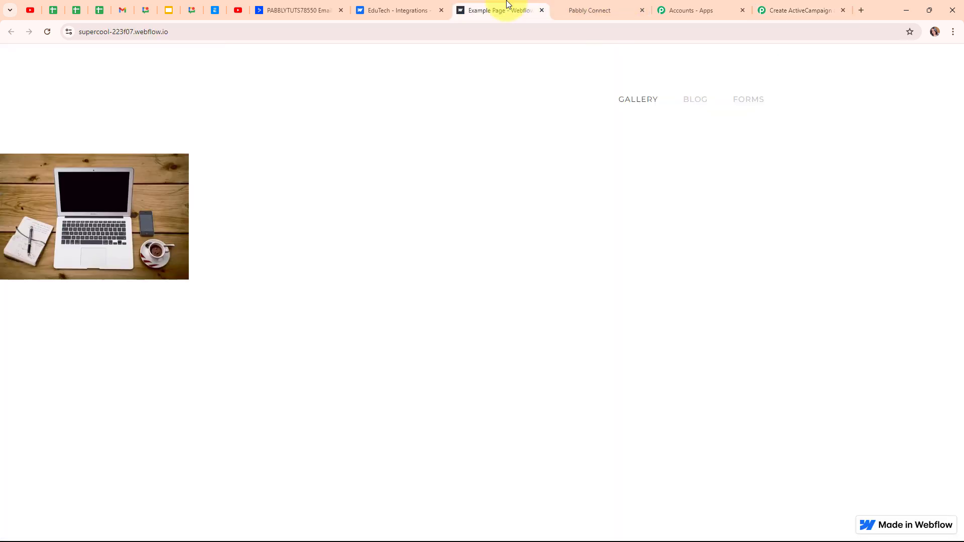
click(743, 101)
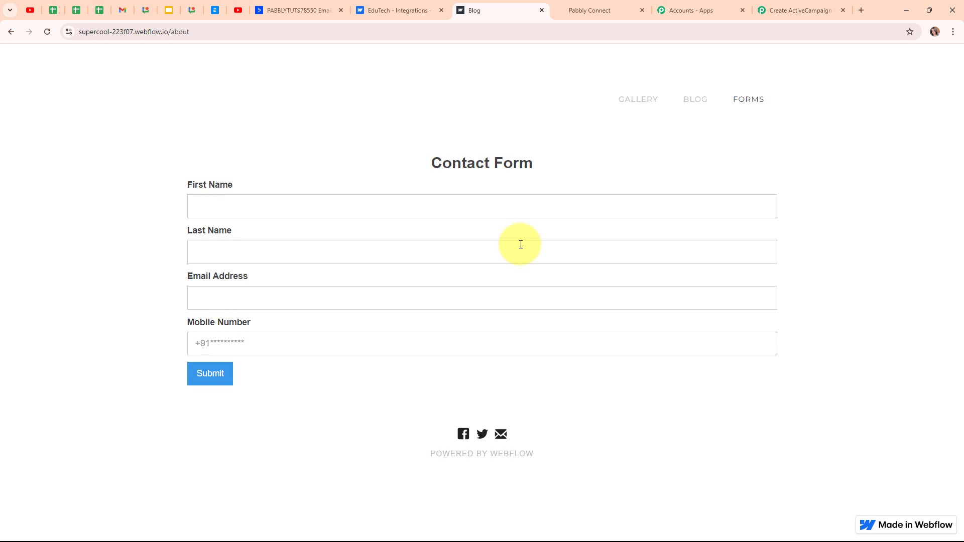
click(247, 209)
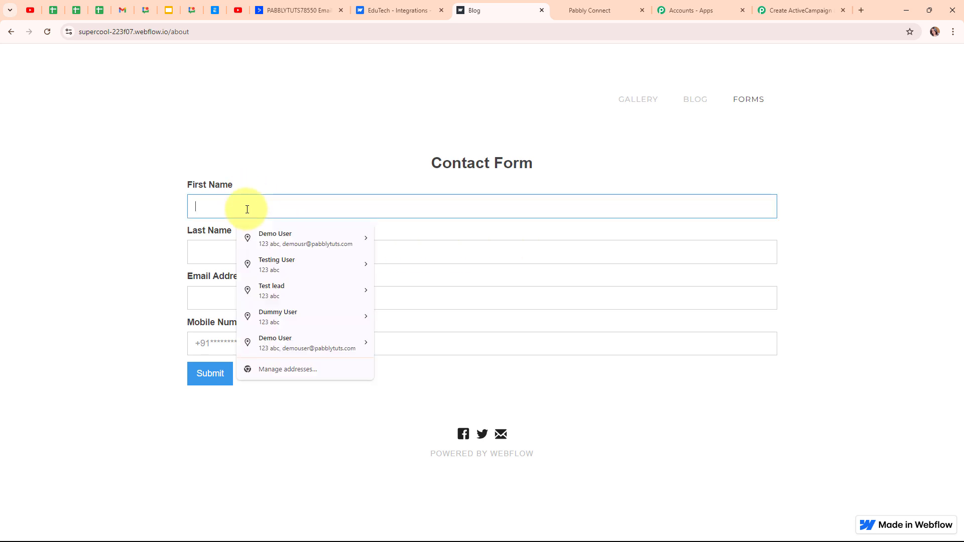
text(Dummy)
click(231, 253)
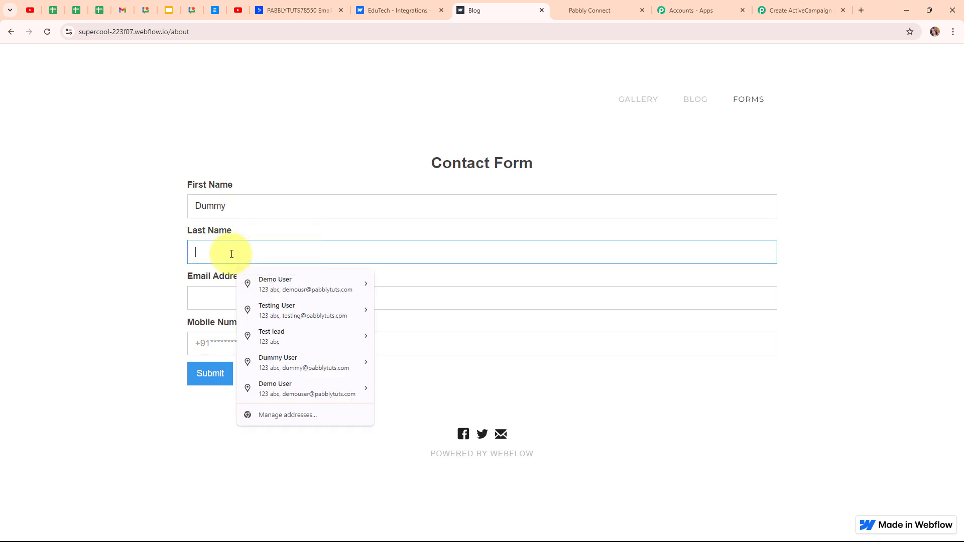
text(Lead)
- Fill in the test lead's e-mail address and mobile number, then submit the form
click(208, 297)
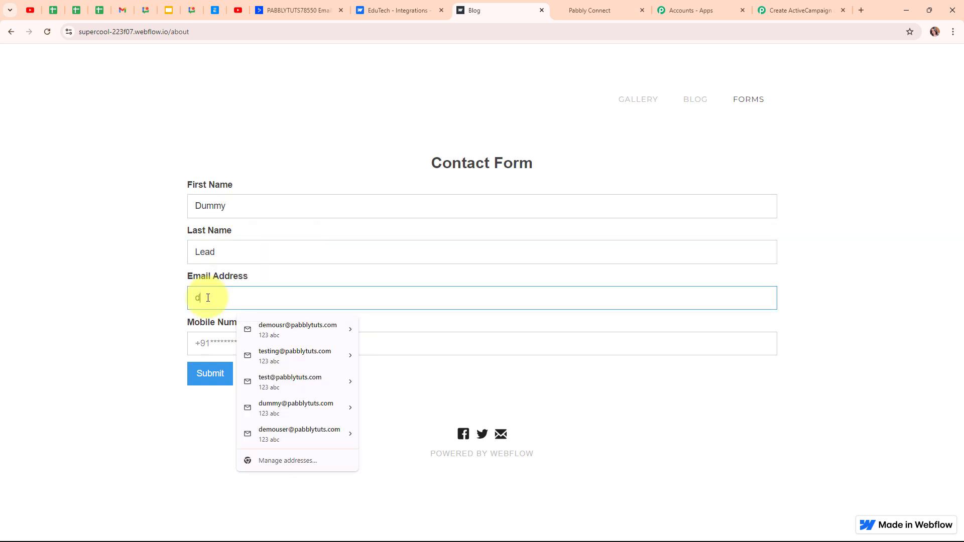
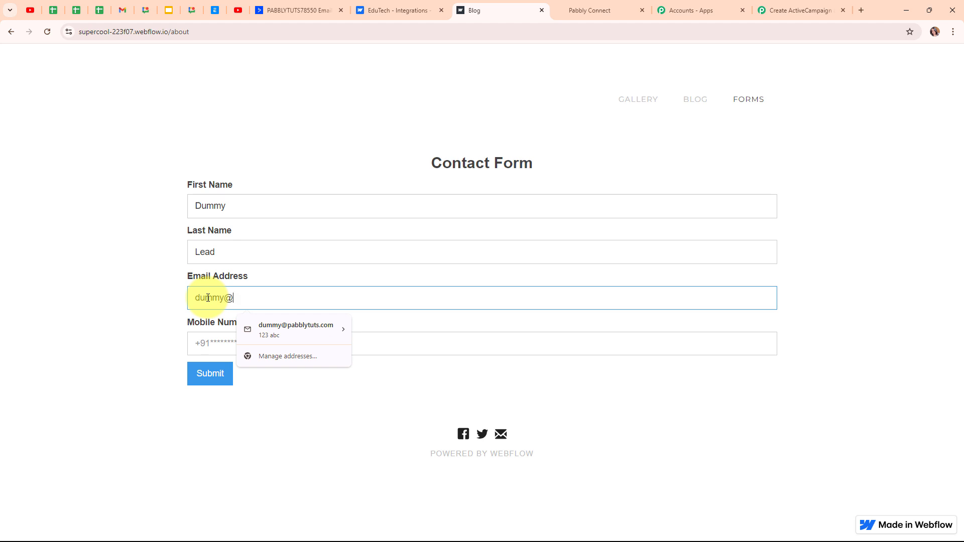
click(216, 339)
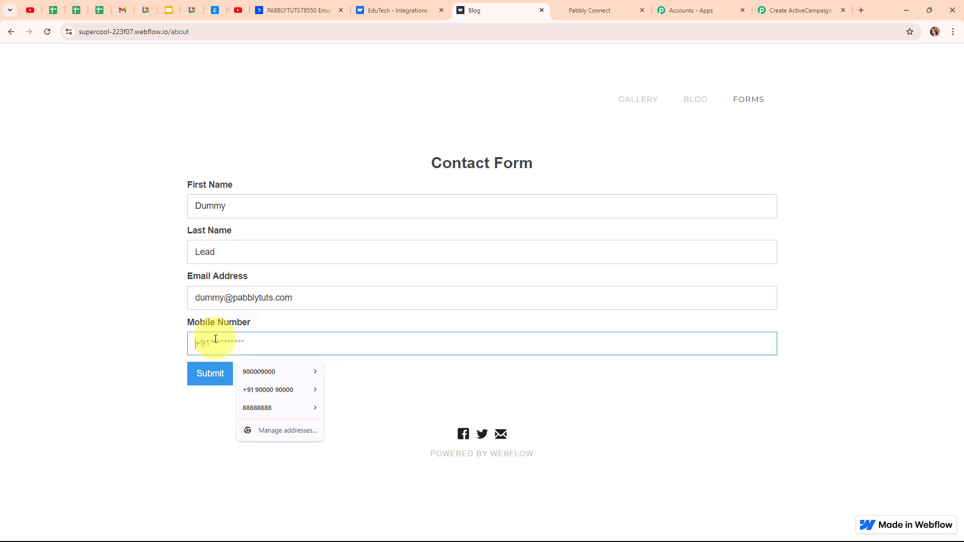
text(+917777777777)
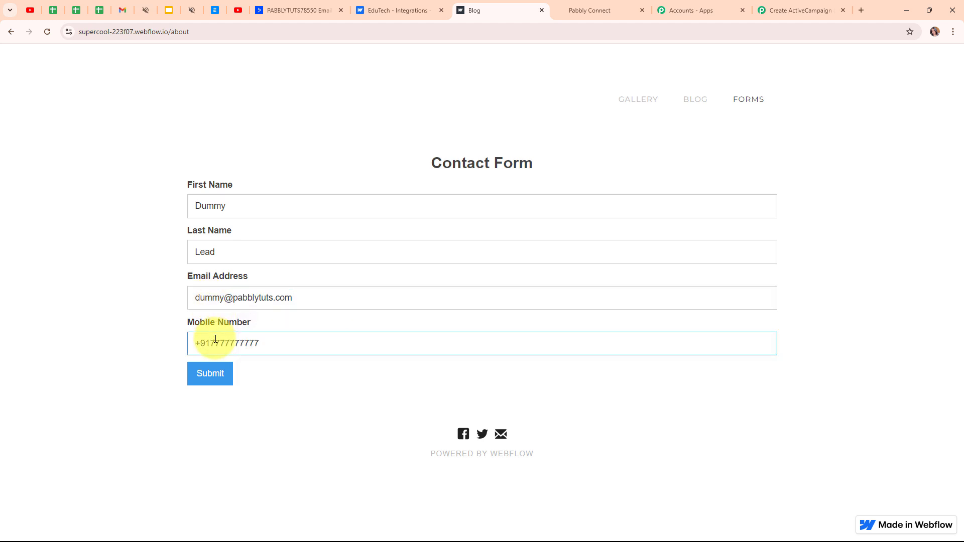
click(222, 384)
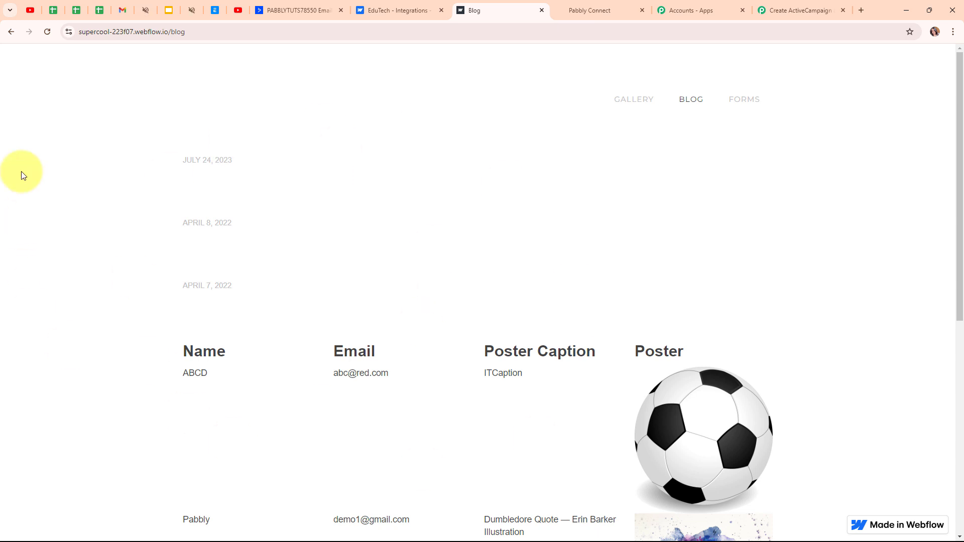
- Check the Webflow response's captured values: Request Form, FormId, mobile number, last name Lead, first name Dummy
click(817, 6)
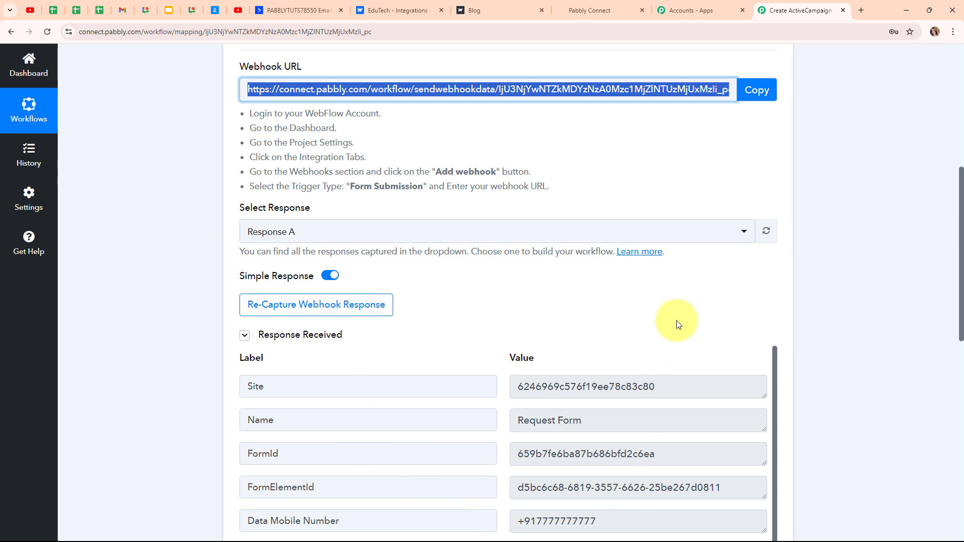
scroll(860, 327, down, 5)
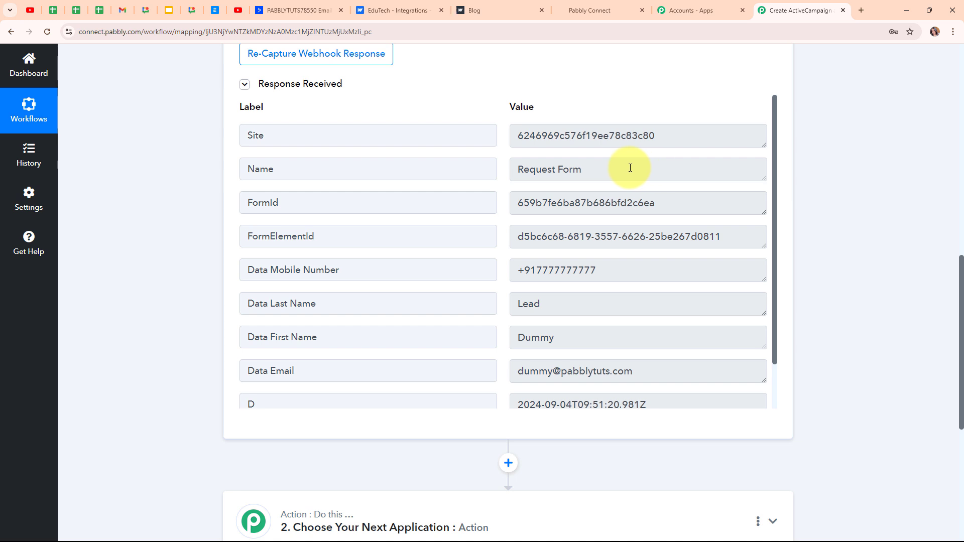
drag(626, 165, 466, 183)
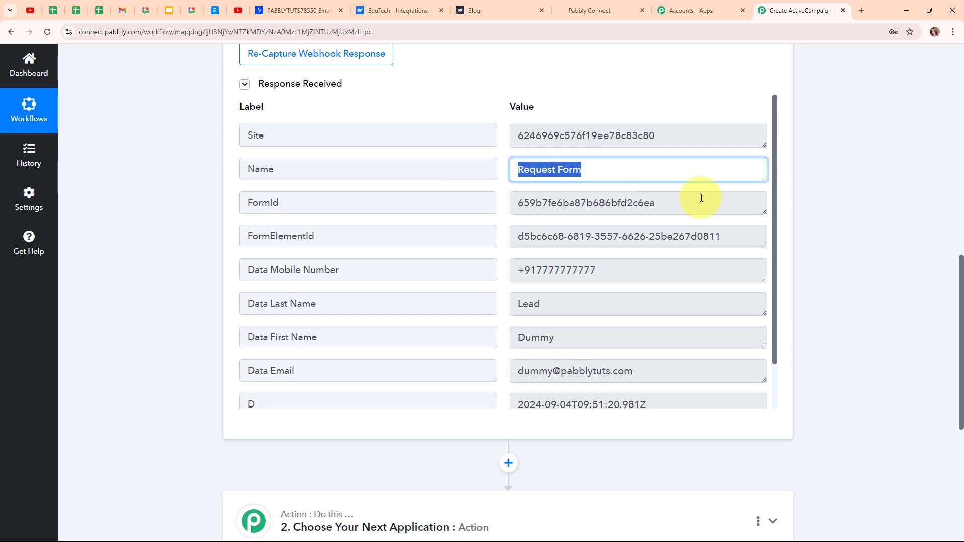
drag(702, 198, 377, 207)
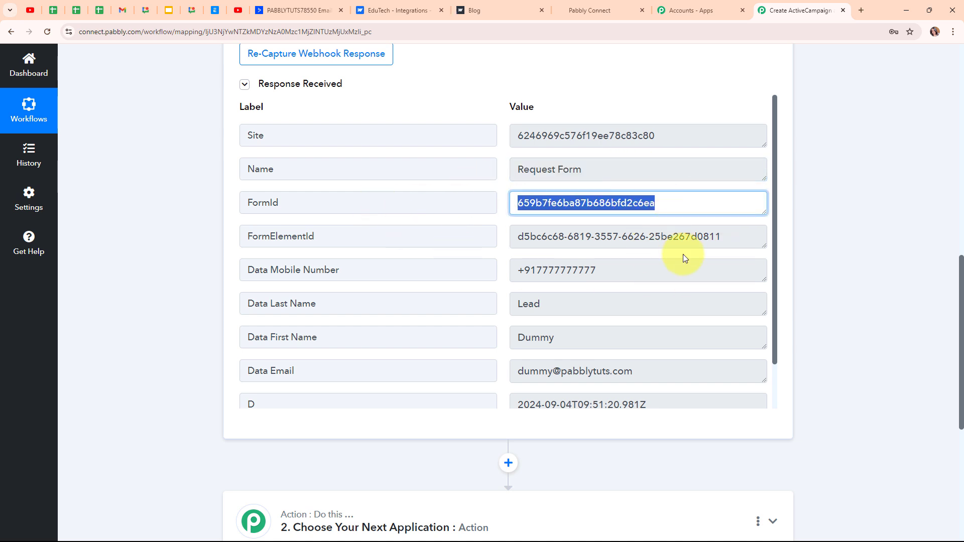
drag(639, 271, 478, 291)
double_click(530, 303)
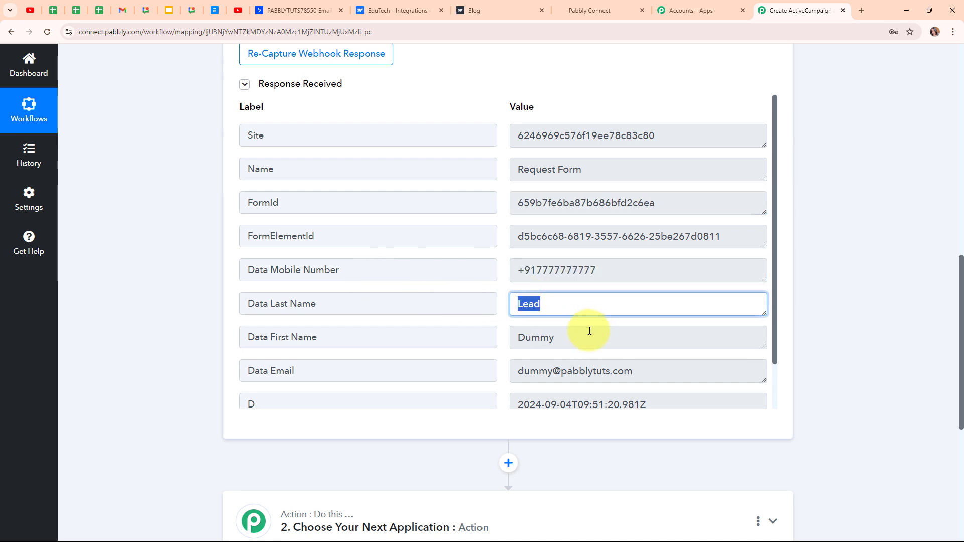
double_click(590, 334)
drag(673, 362, 578, 351)
scroll(703, 297, down, 1)
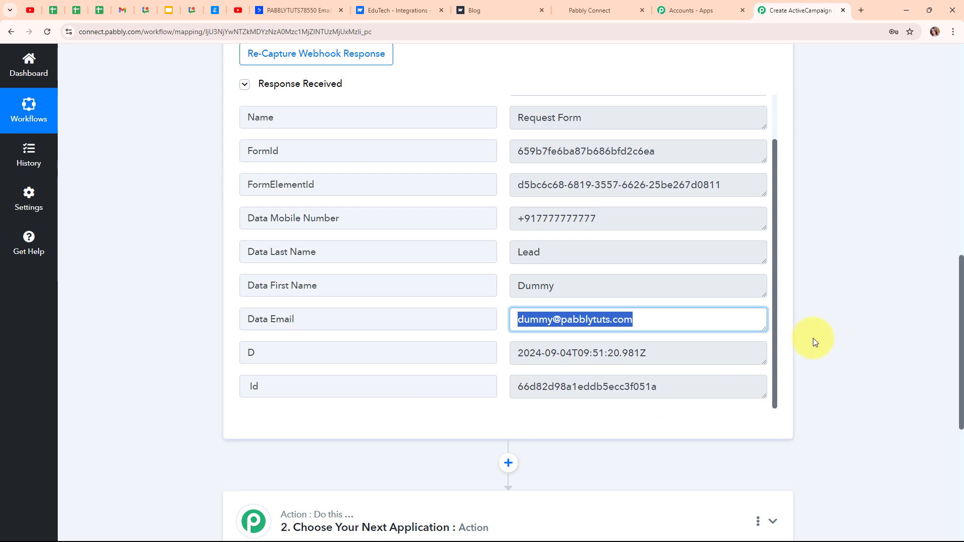
scroll(813, 339, up, 2)
scroll(809, 339, up, 6)
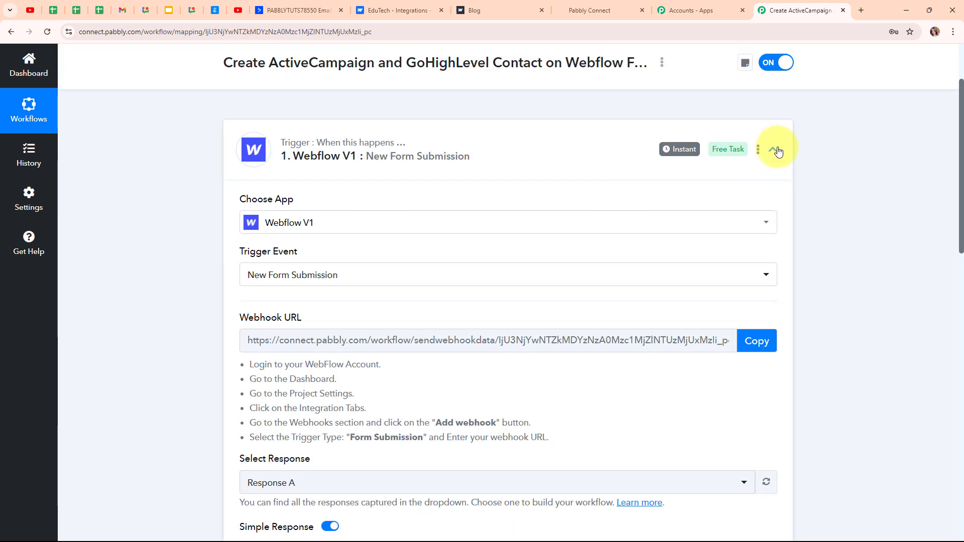
- Set the action step's app to ActiveCampaign with the Create a Contact action event
click(774, 150)
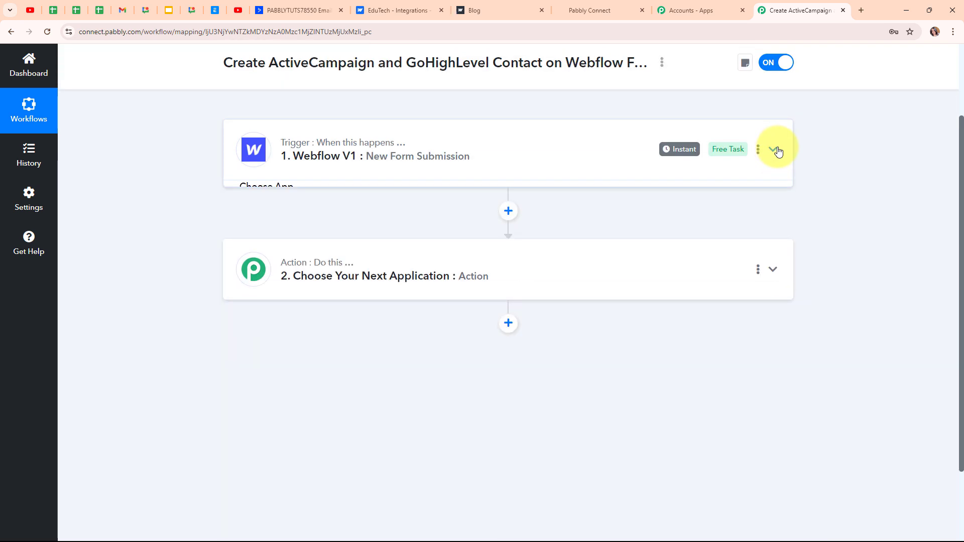
click(340, 277)
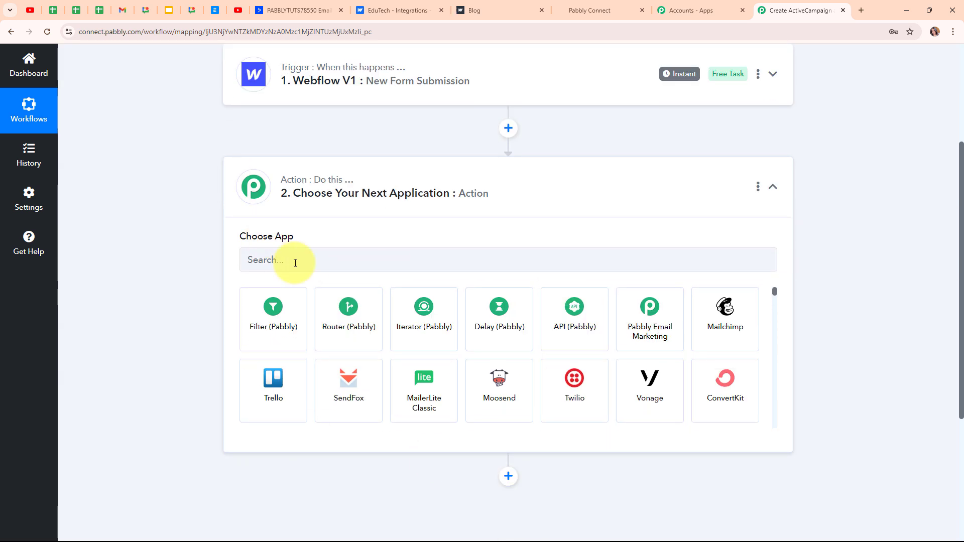
click(295, 261)
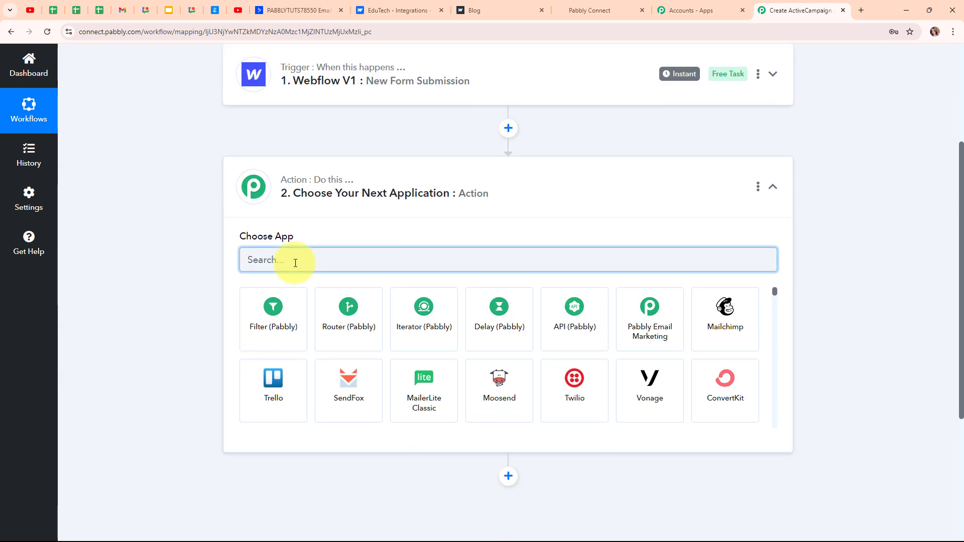
text(active)
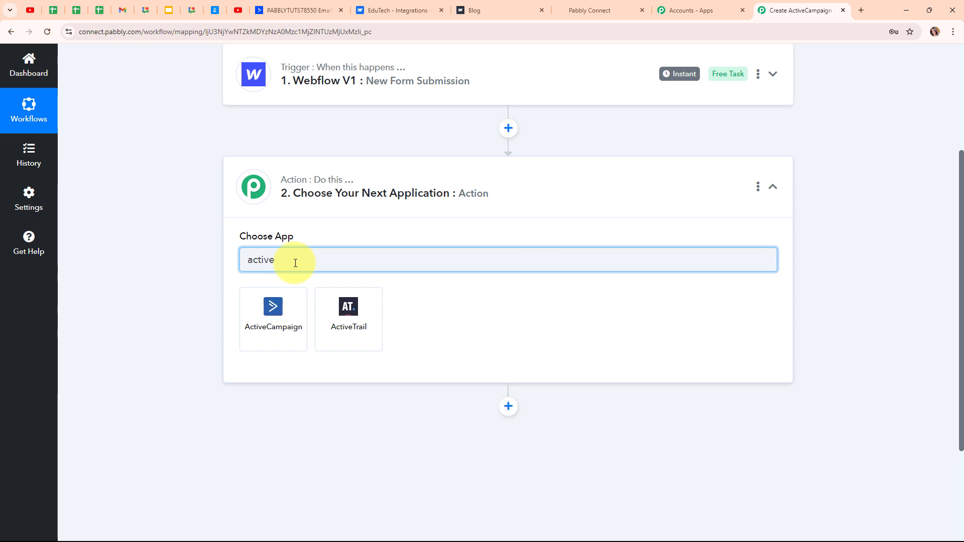
click(277, 316)
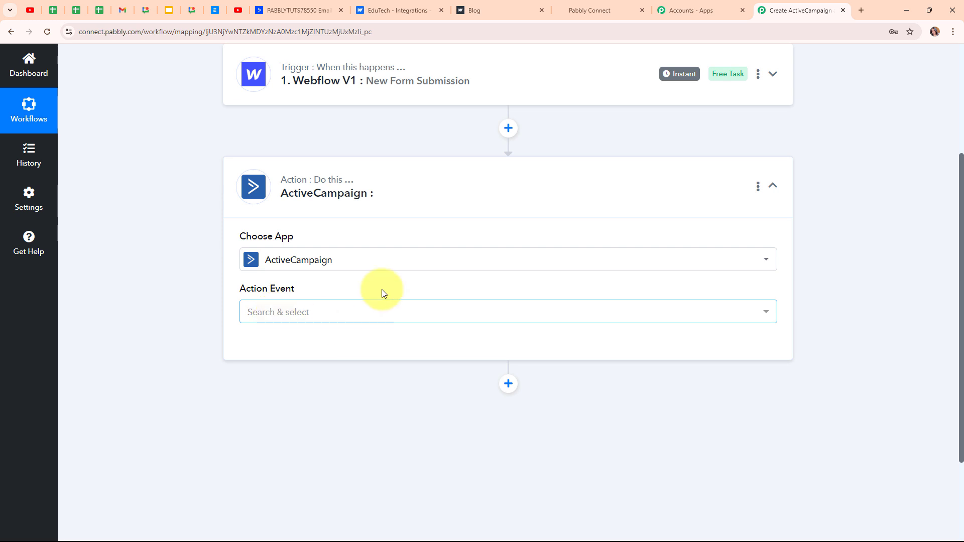
click(294, 317)
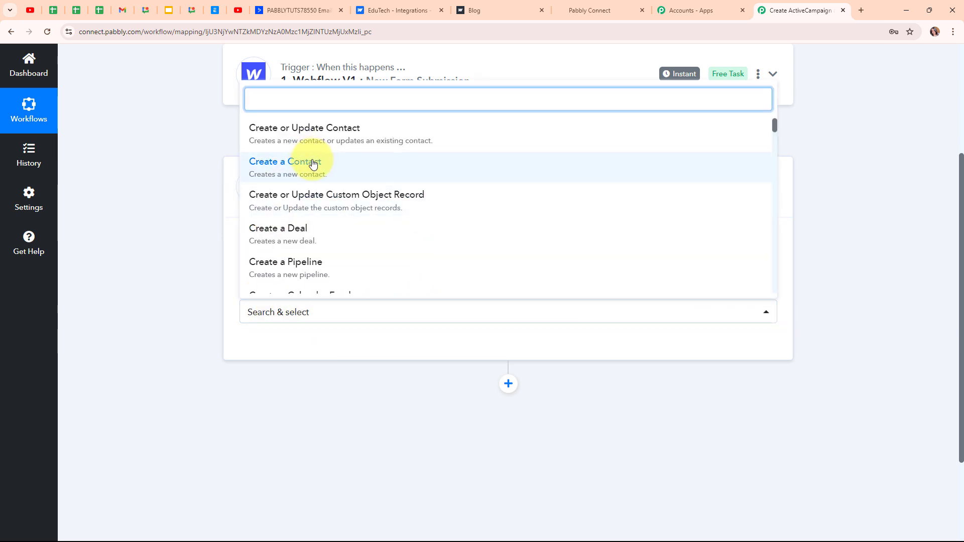
click(312, 165)
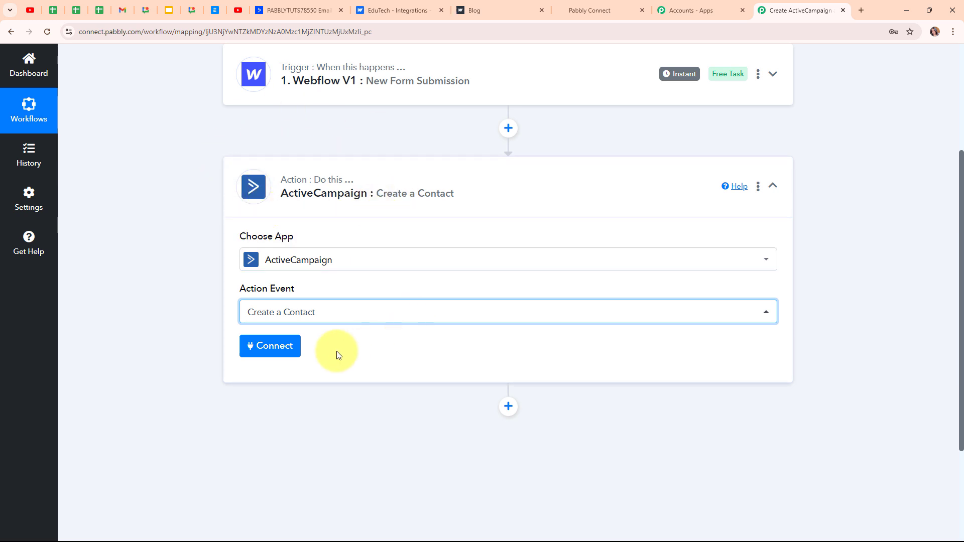
- Start a new ActiveCampaign connection, review its API key and URL instructions, then go to ActiveCampaign
click(280, 349)
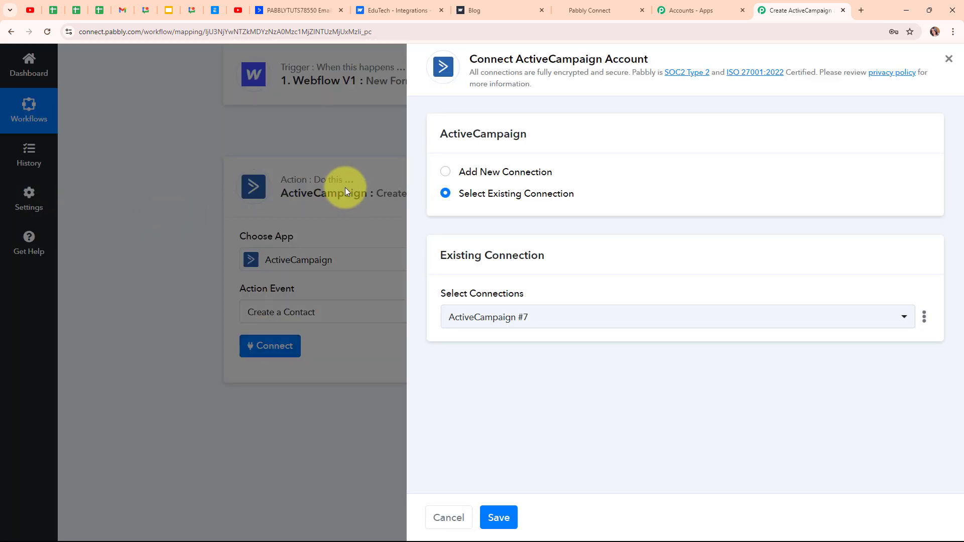
click(446, 172)
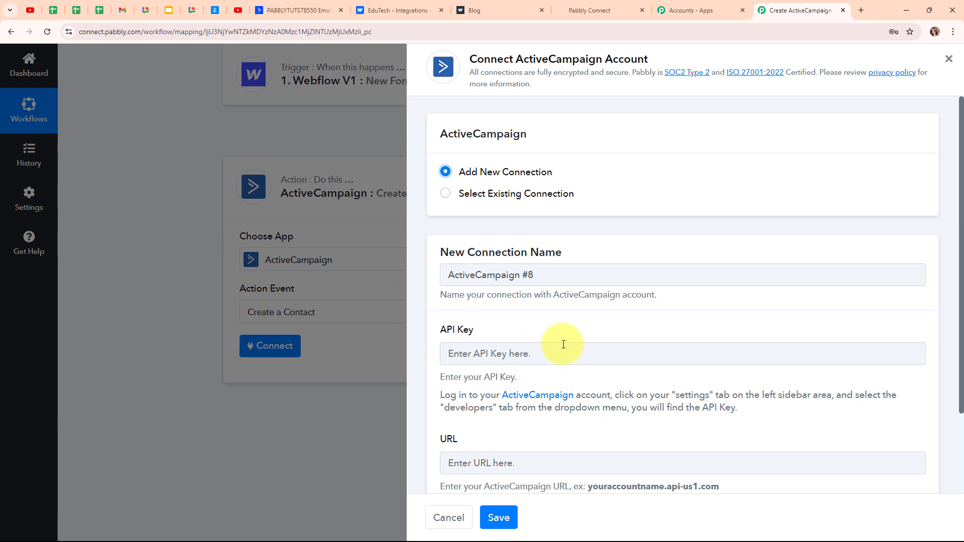
scroll(597, 316, down, 2)
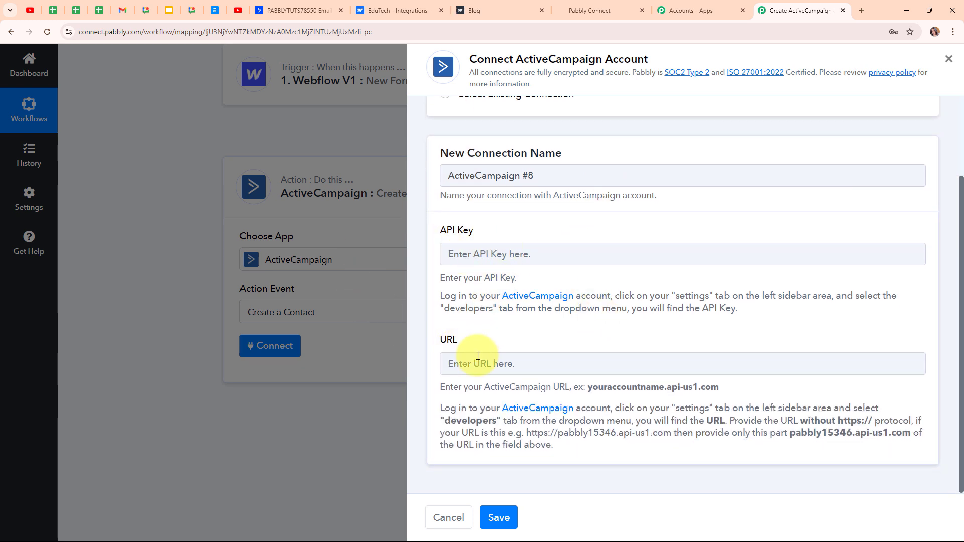
drag(440, 294, 639, 335)
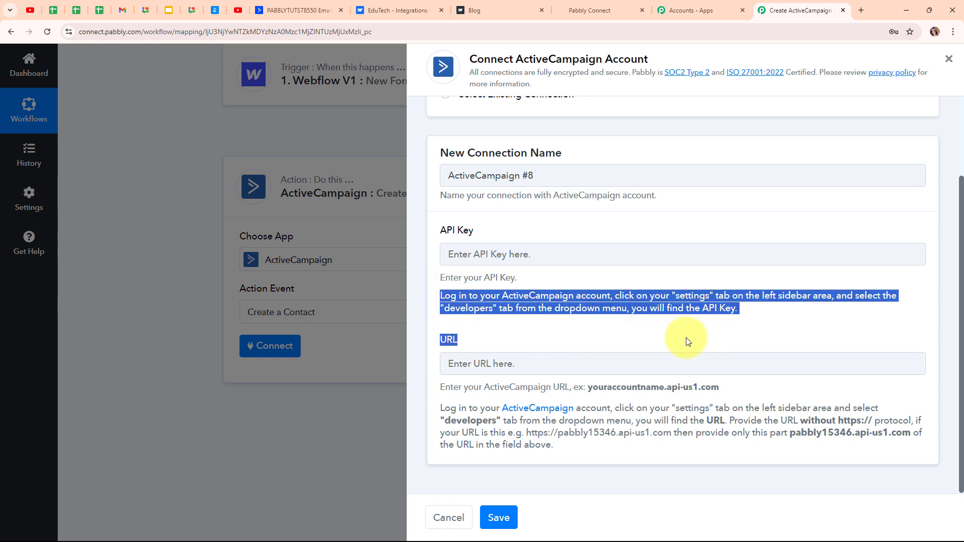
click(483, 339)
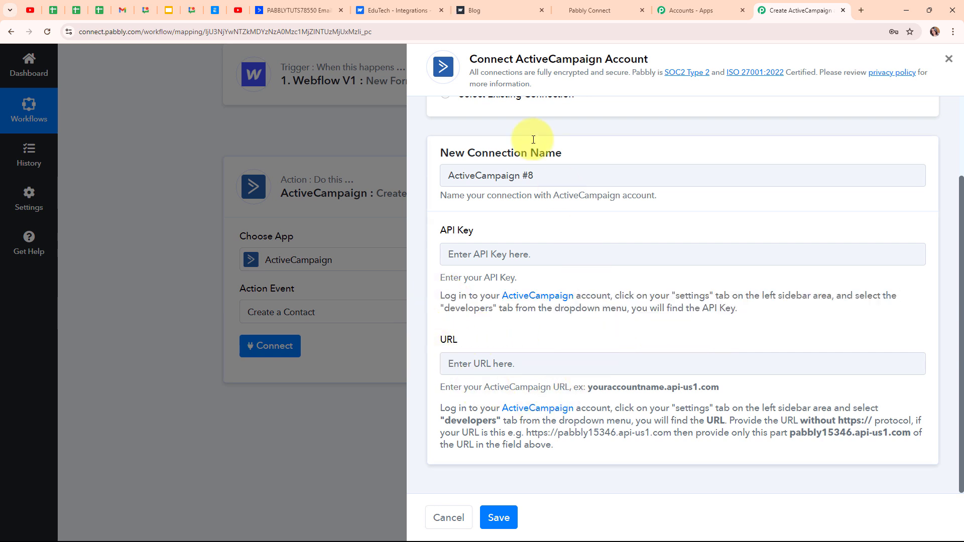
click(290, 5)
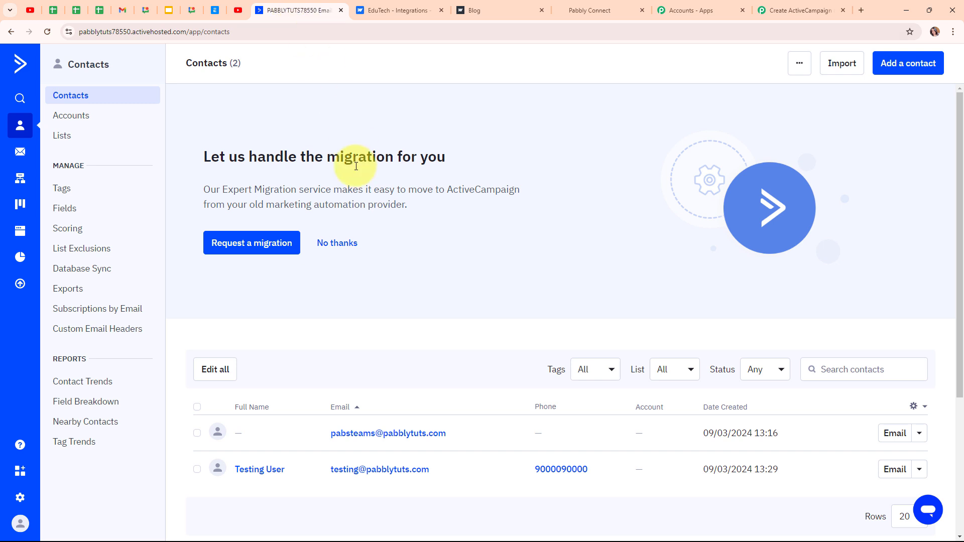
- Open ActiveCampaign's Settings > Developer page showing the API Access URL and Key
click(21, 500)
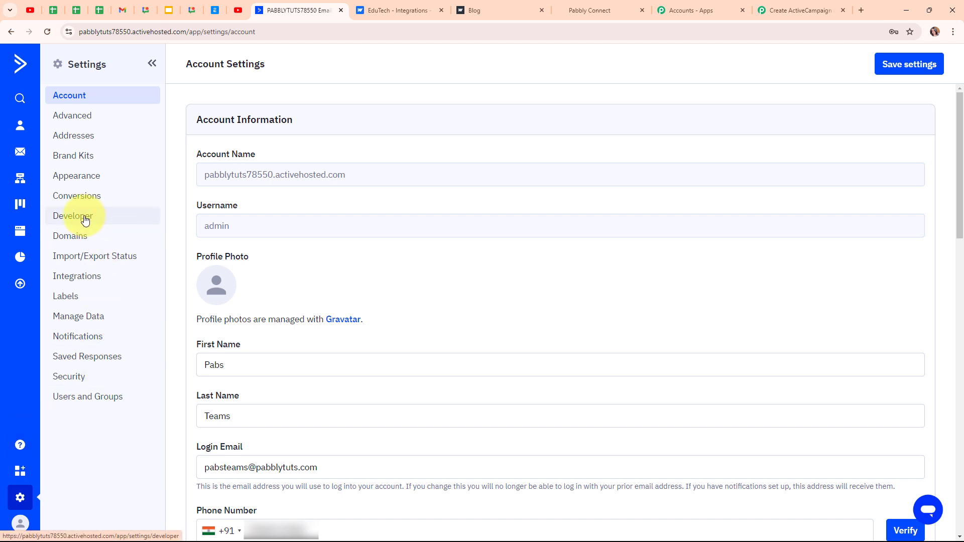
click(85, 219)
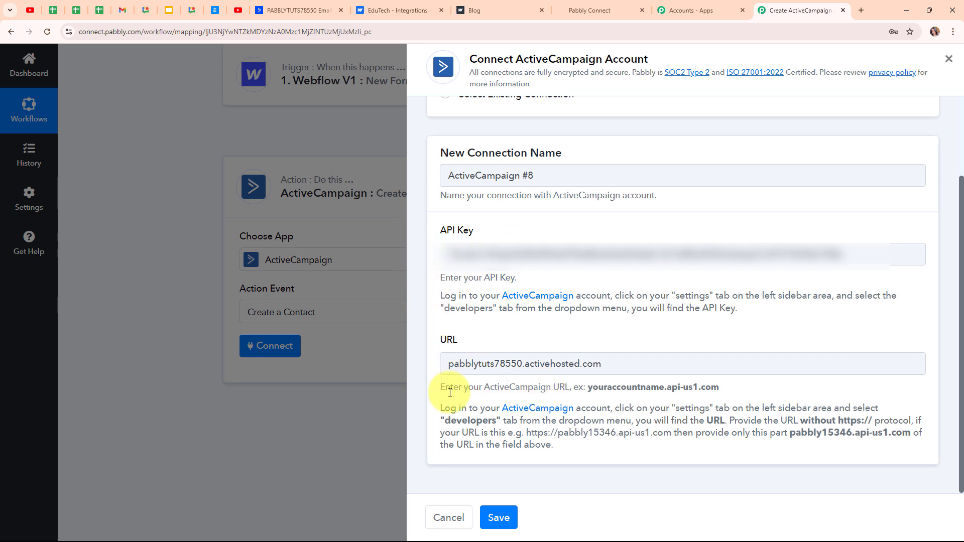
- Save the ActiveCampaign connection and map the Webflow form's Data Email into Email
click(513, 515)
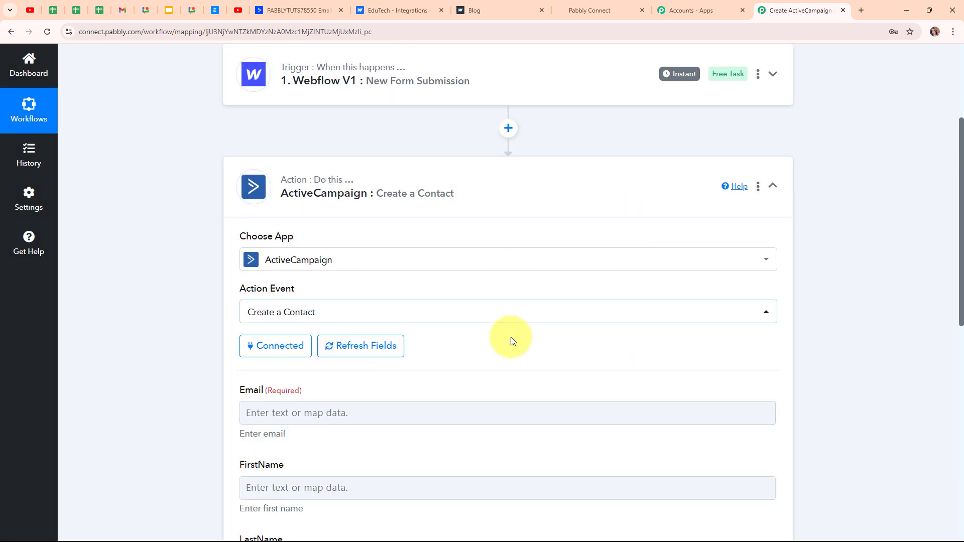
scroll(512, 339, down, 6)
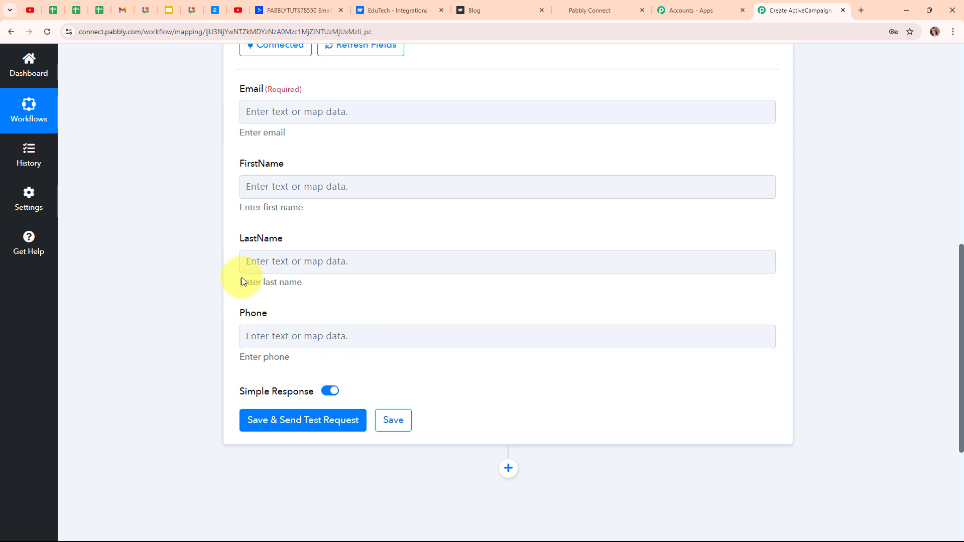
click(247, 113)
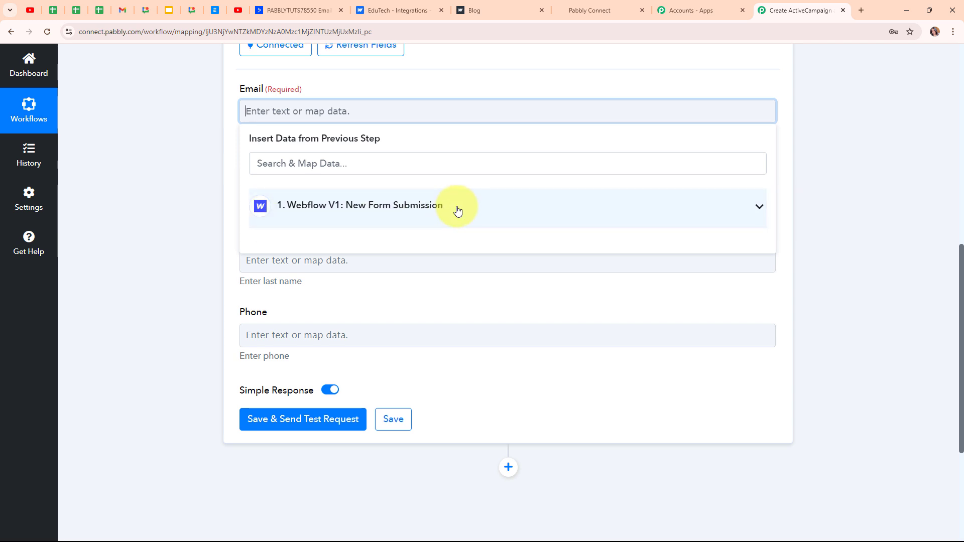
click(312, 220)
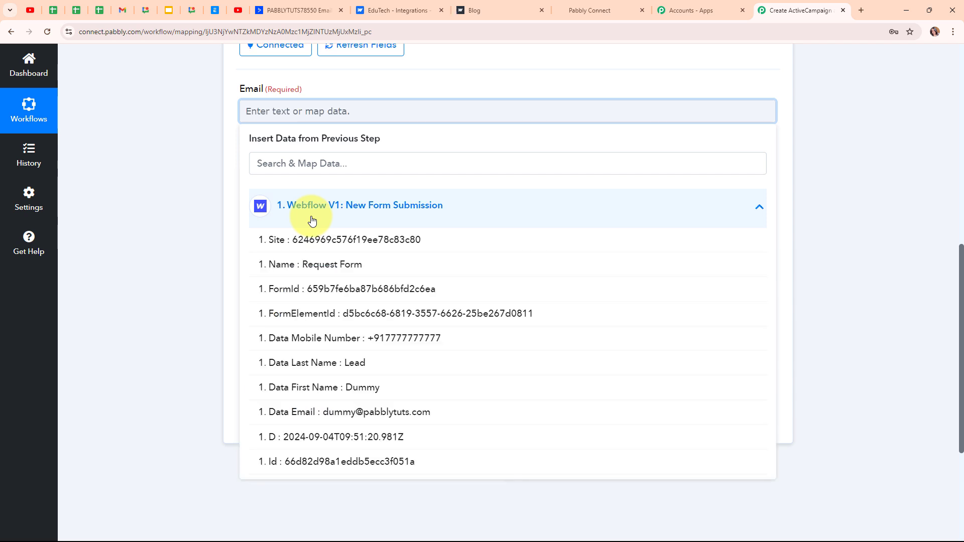
click(374, 415)
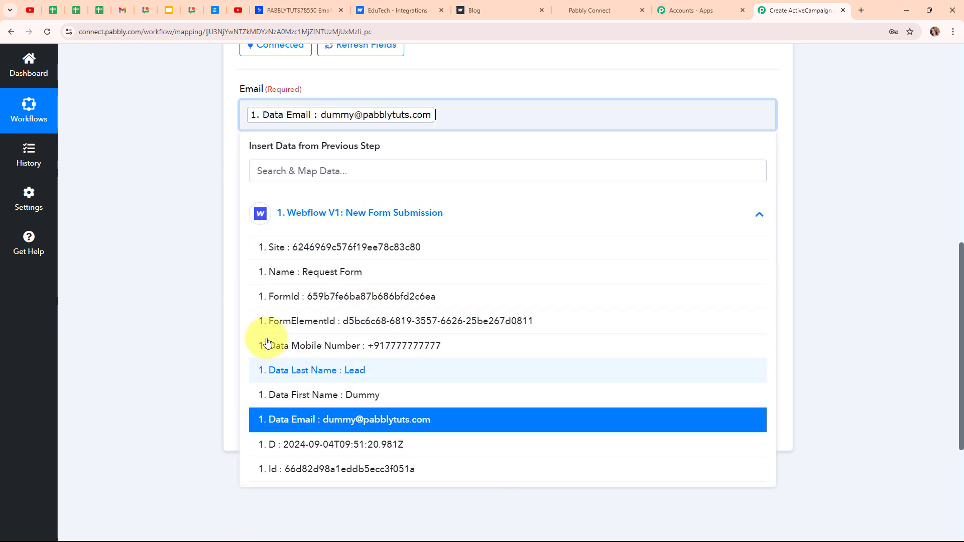
click(164, 231)
- Map the form's Data First Name and Data Last Name into FirstName and LastName
click(291, 199)
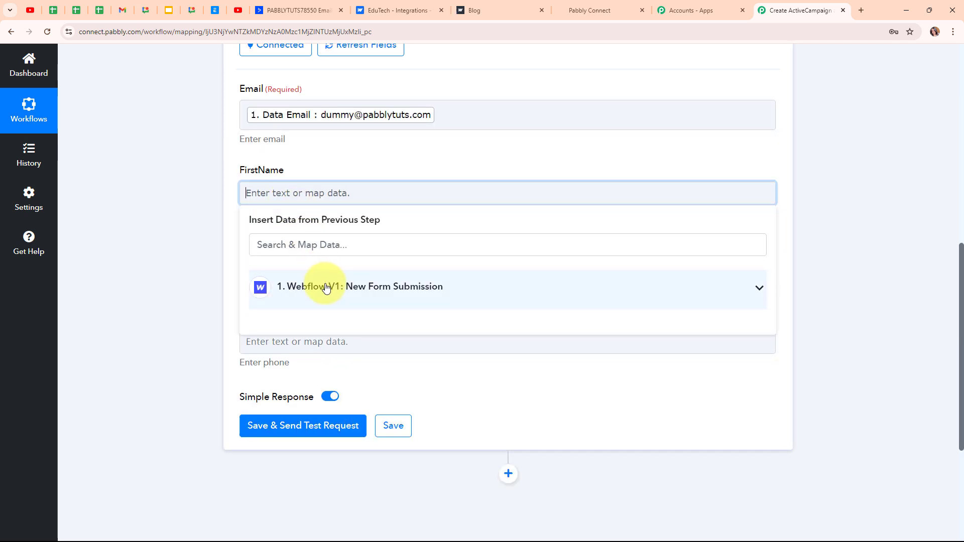
click(327, 286)
click(323, 422)
click(166, 344)
click(263, 281)
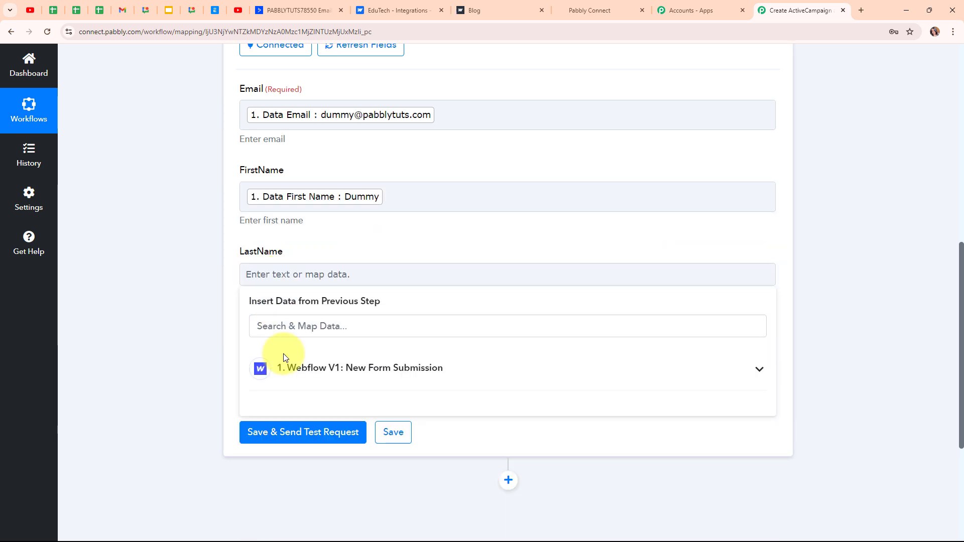
click(338, 369)
scroll(381, 500, down, 1)
click(314, 477)
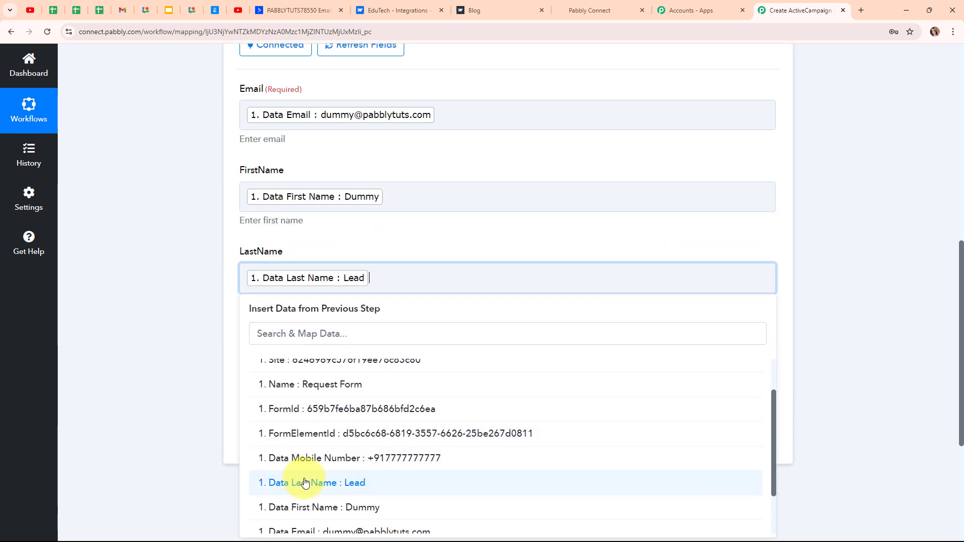
click(156, 352)
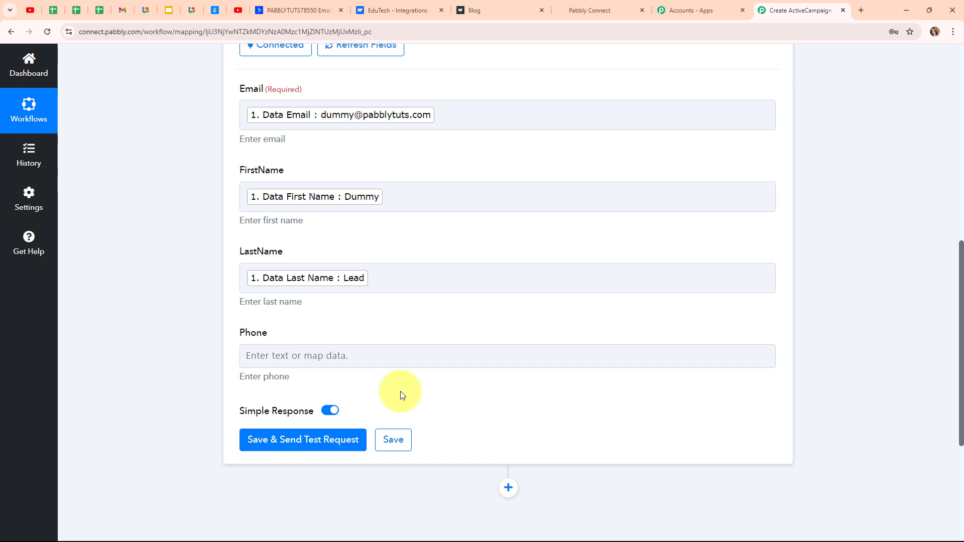
- Map the form's Data Mobile Number into the Phone field
click(315, 355)
click(357, 452)
scroll(638, 420, down, 4)
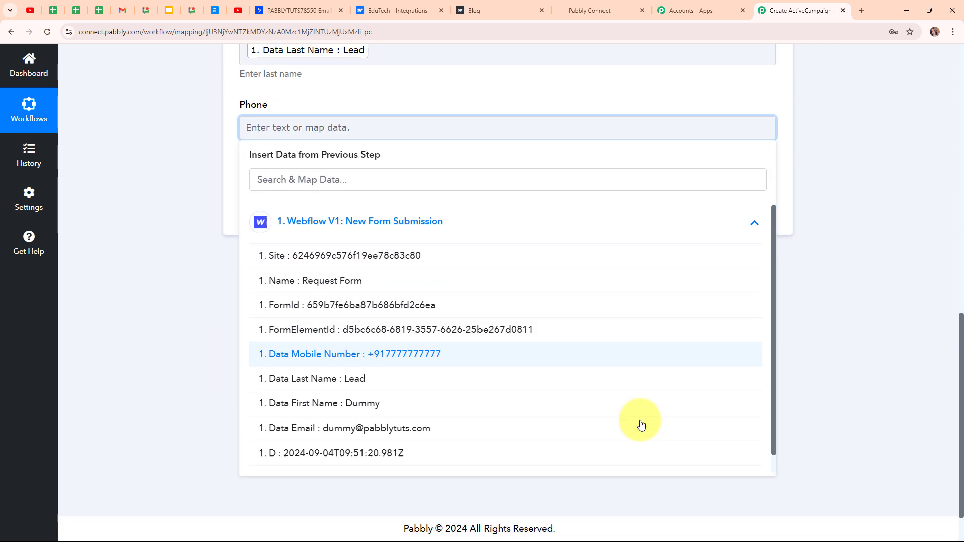
click(411, 353)
click(80, 301)
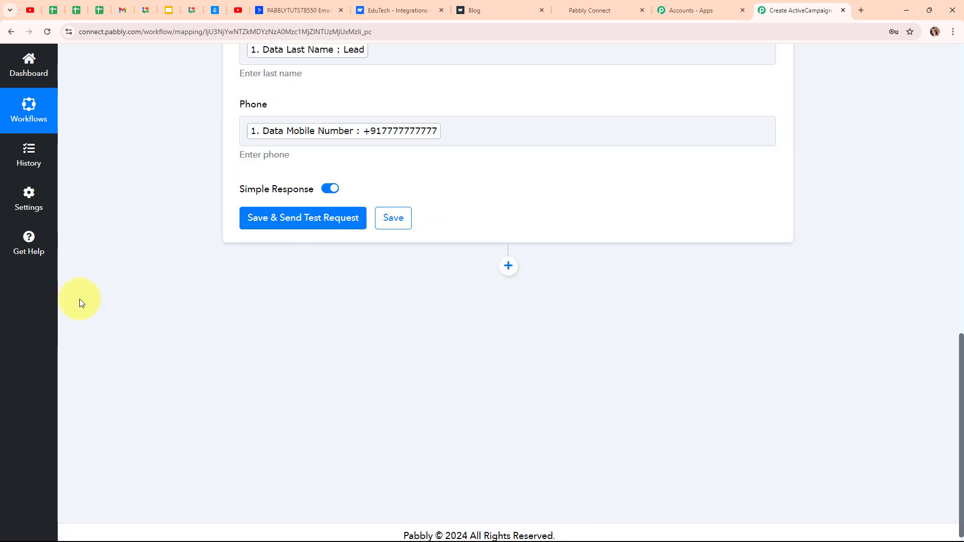
scroll(643, 297, up, 4)
scroll(643, 296, down, 2)
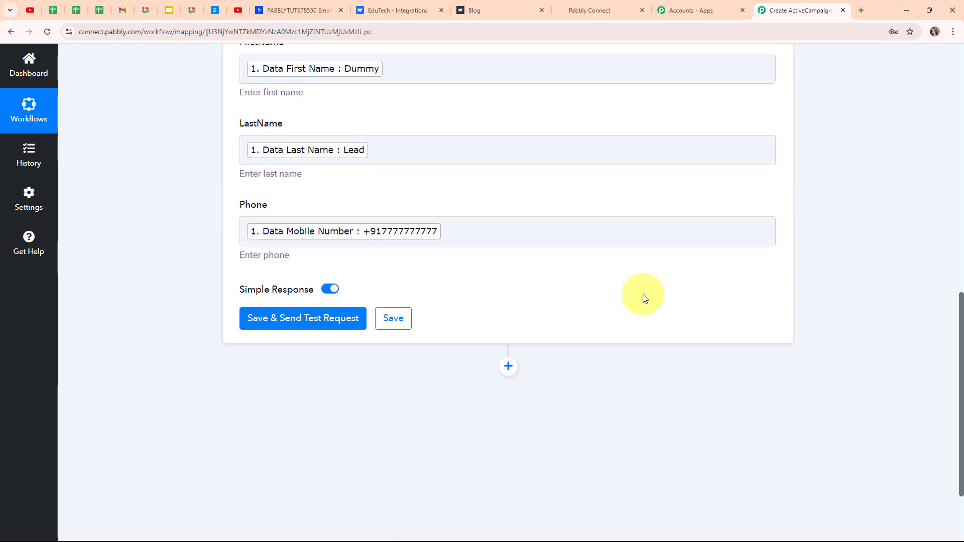
- Save the ActiveCampaign step, send a test request, and review the created contact in the response
click(277, 317)
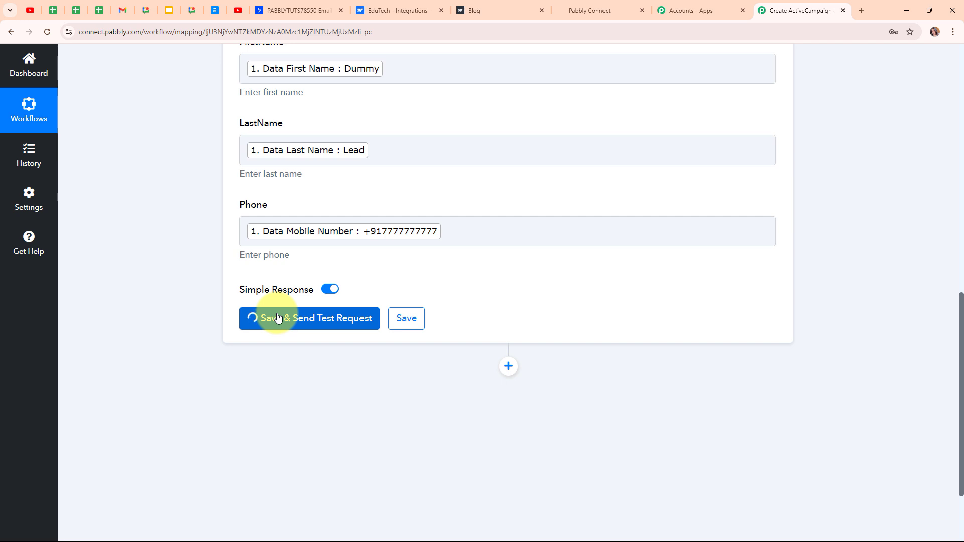
scroll(908, 363, down, 4)
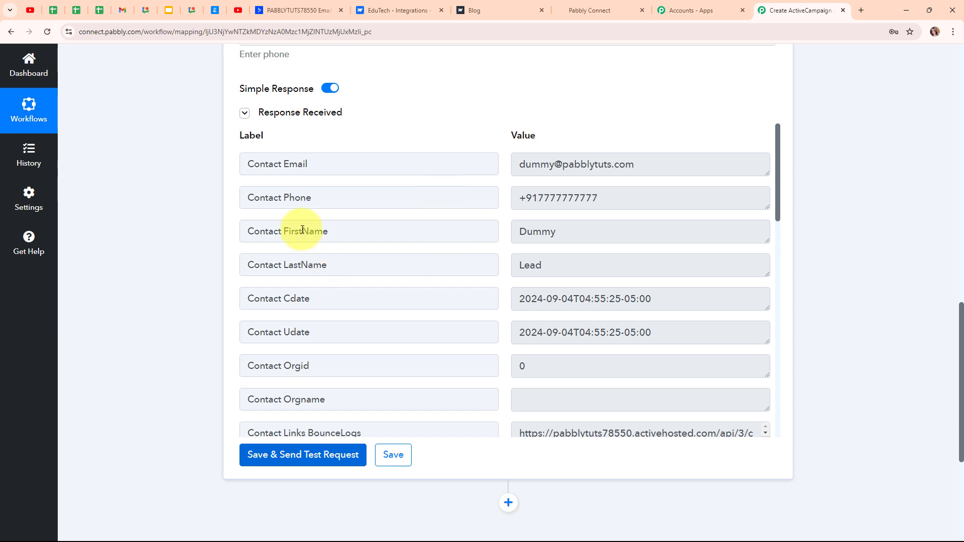
scroll(795, 313, up, 1)
scroll(794, 313, up, 15)
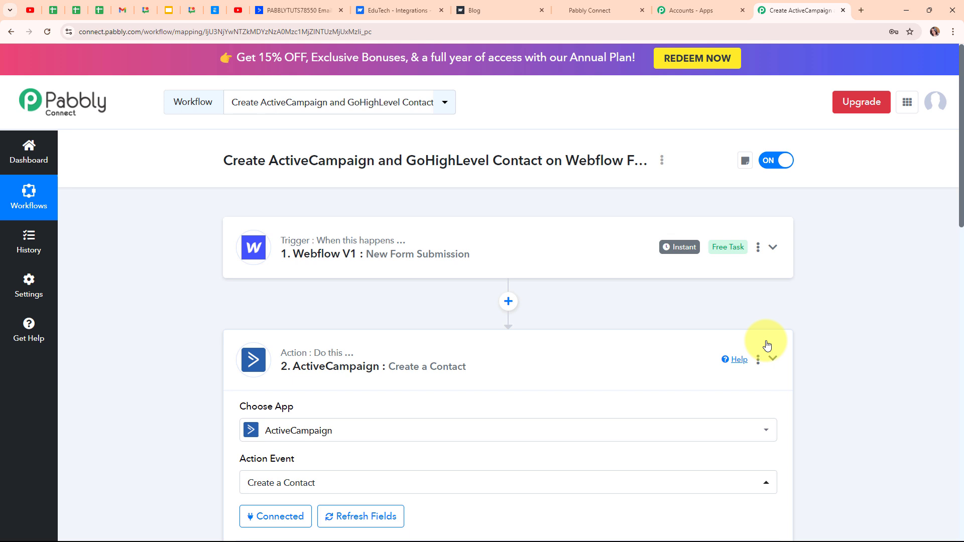
- Collapse the ActiveCampaign step, confirm the test lead in ActiveCampaign's contacts list, and return to Pabbly
click(767, 346)
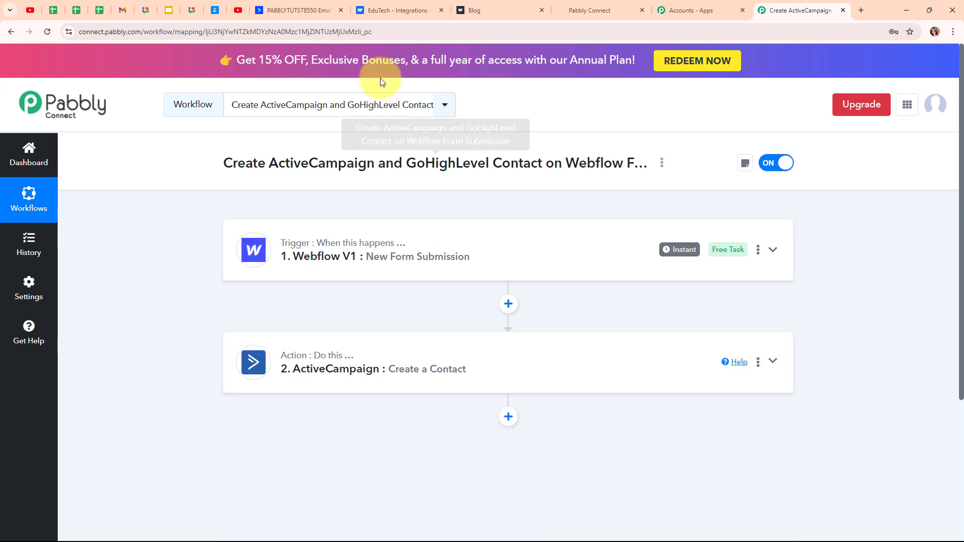
click(300, 10)
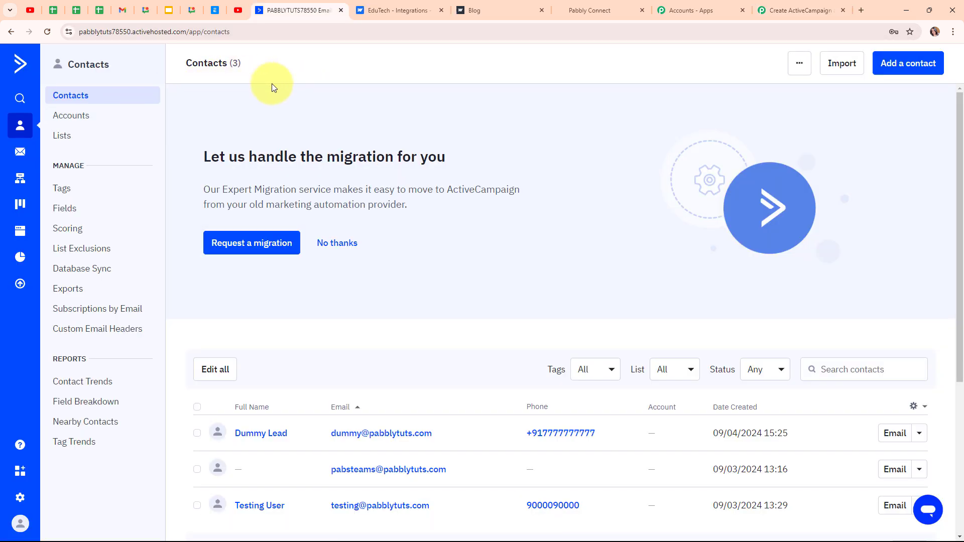
scroll(486, 239, down, 3)
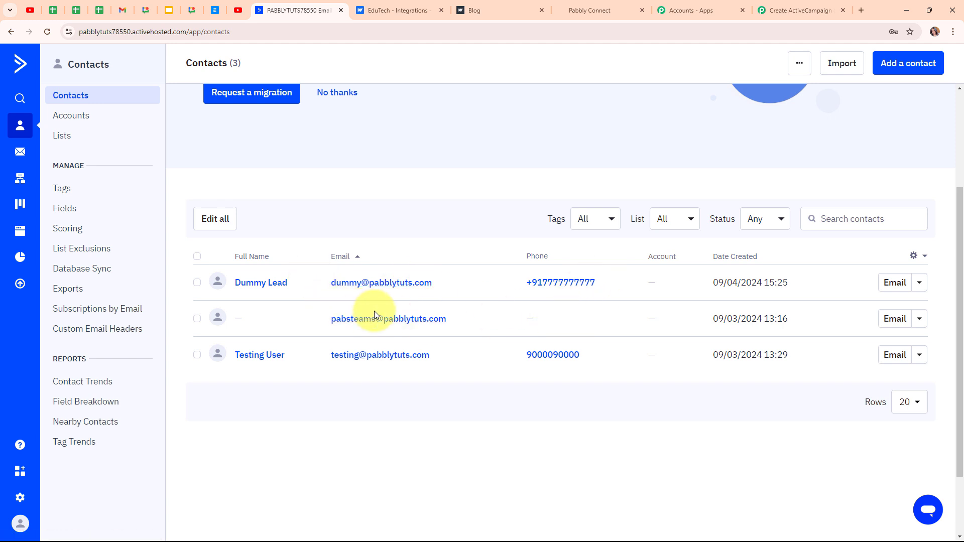
click(823, 5)
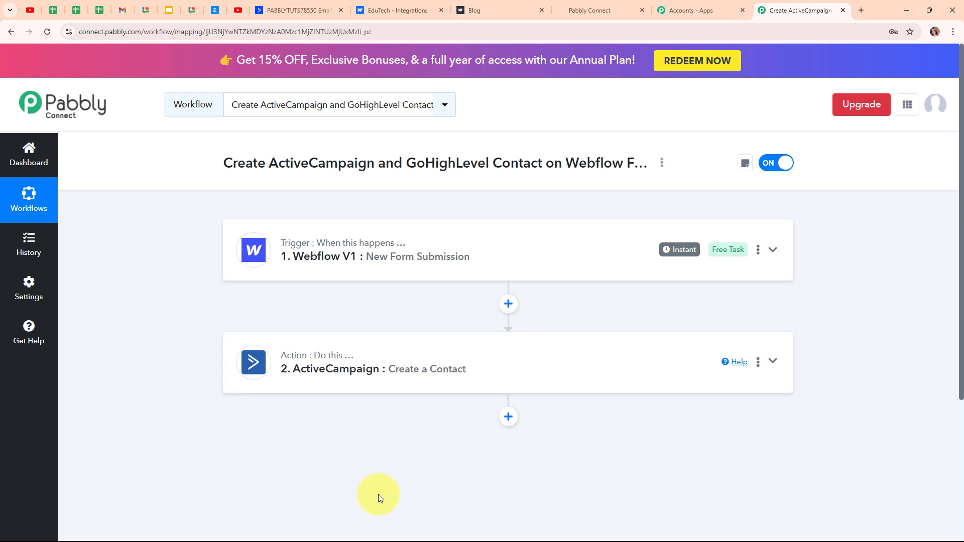
- Add a third step using LeadConnector V2 with Create Contact as its action event
click(505, 422)
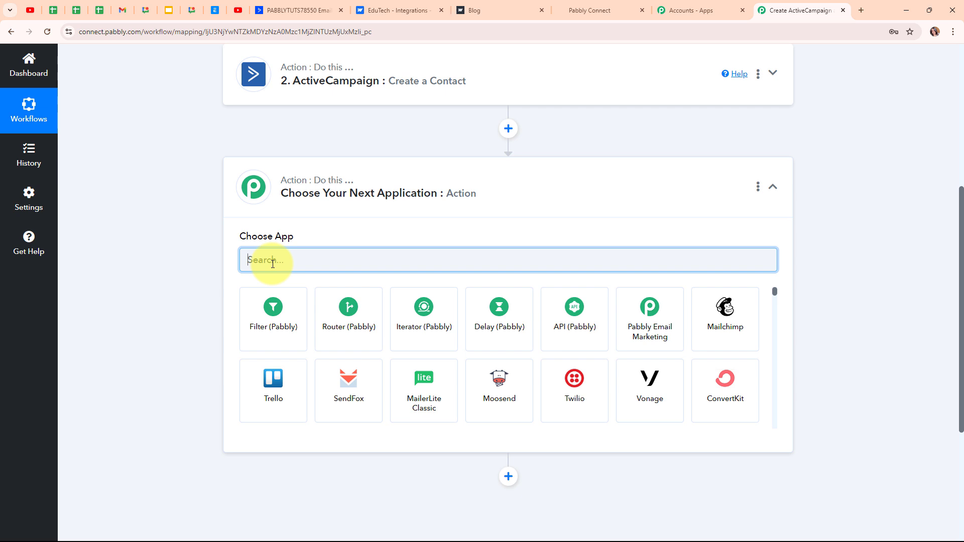
click(273, 264)
text(leadc)
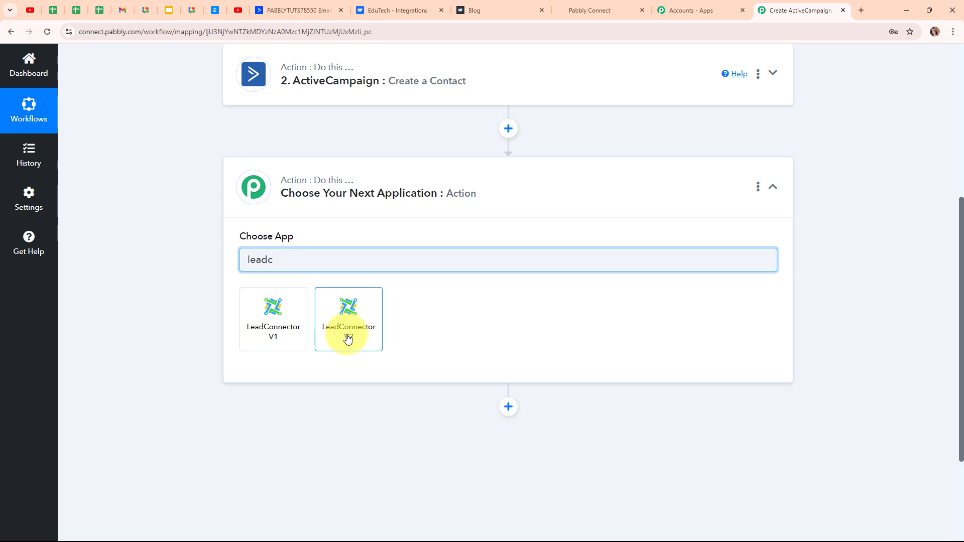
click(348, 339)
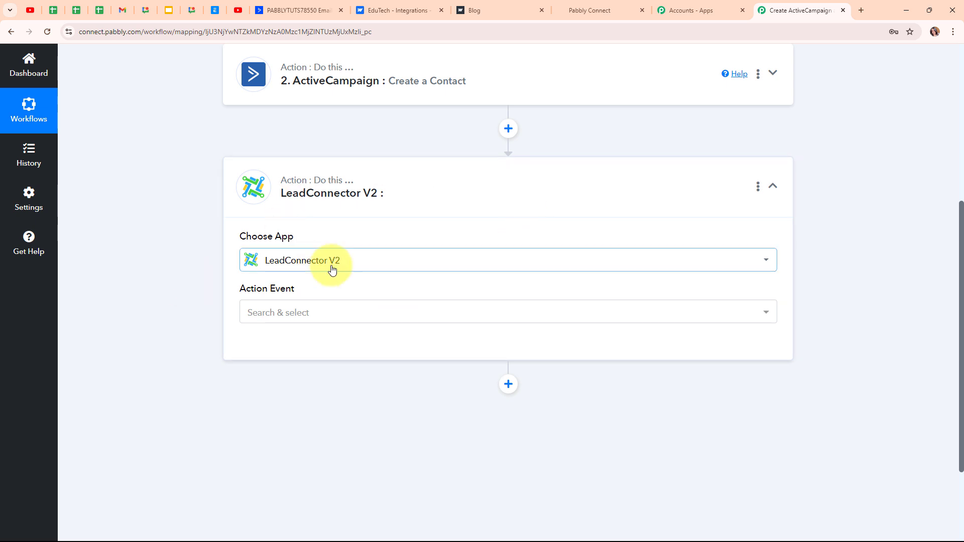
mouse_move(290, 238)
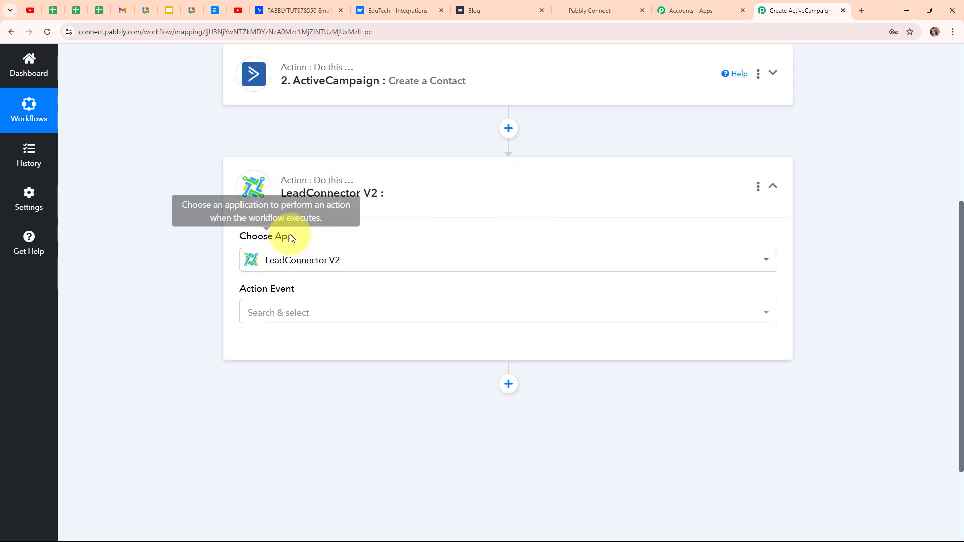
click(307, 319)
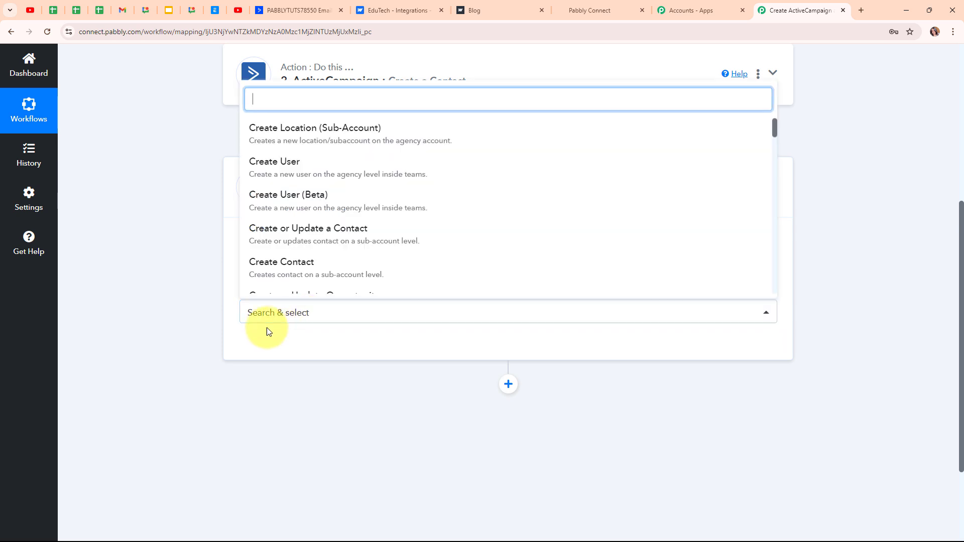
click(284, 266)
scroll(437, 181, up, 4)
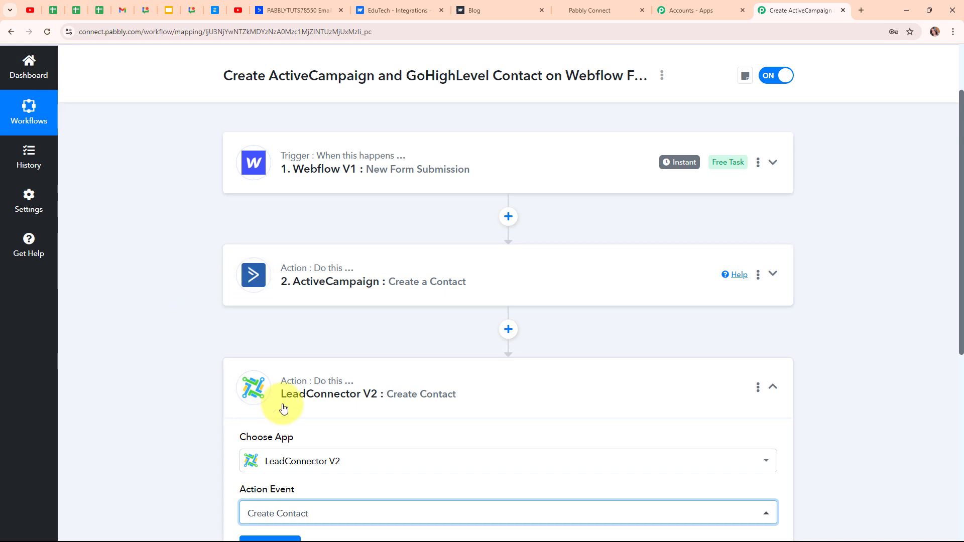
scroll(497, 411, down, 3)
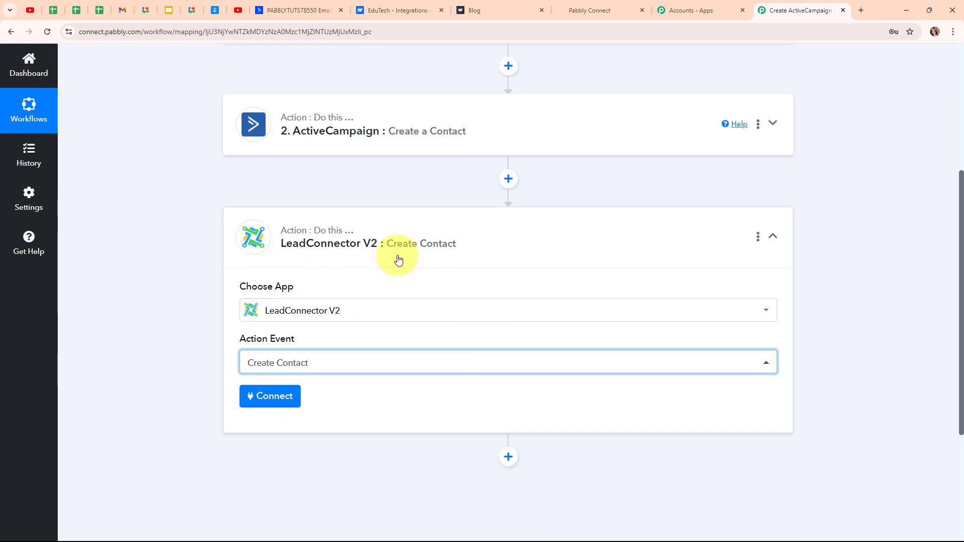
- Authorize a new LeadConnector V2 connection by selecting the agency account in the OAuth popup
click(273, 397)
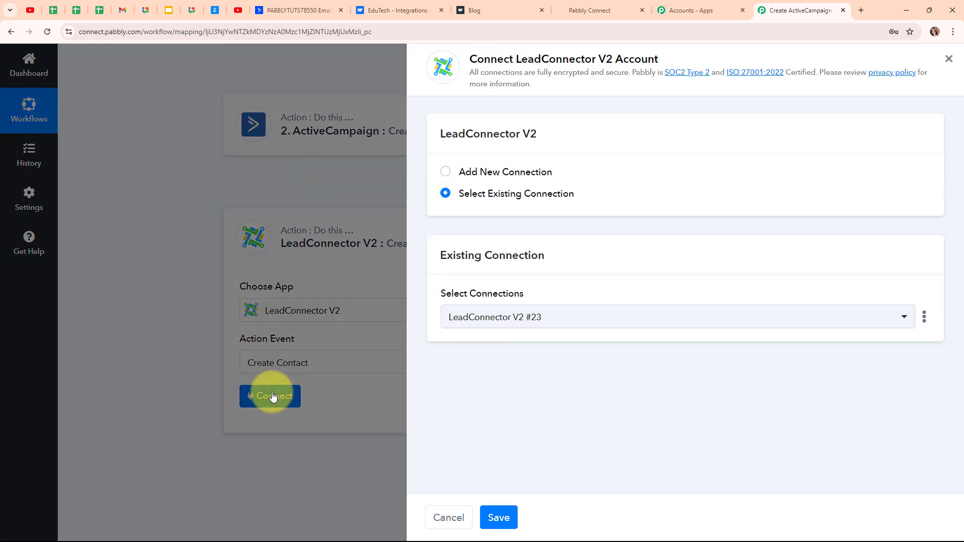
click(445, 175)
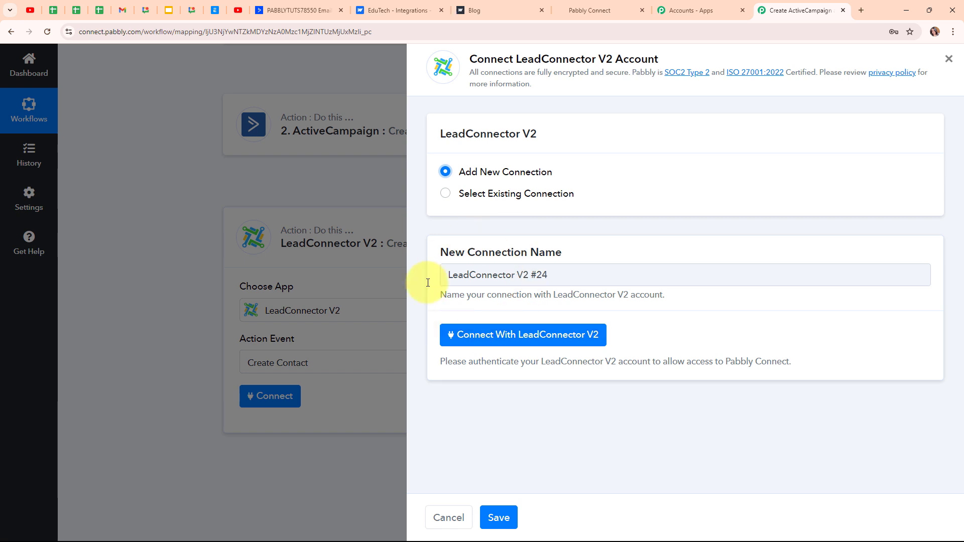
click(531, 341)
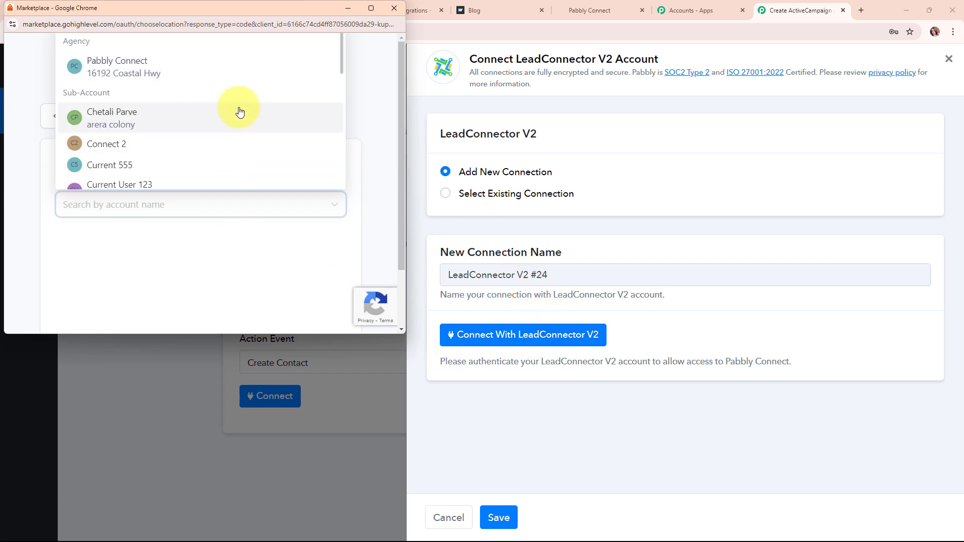
scroll(239, 112, down, 6)
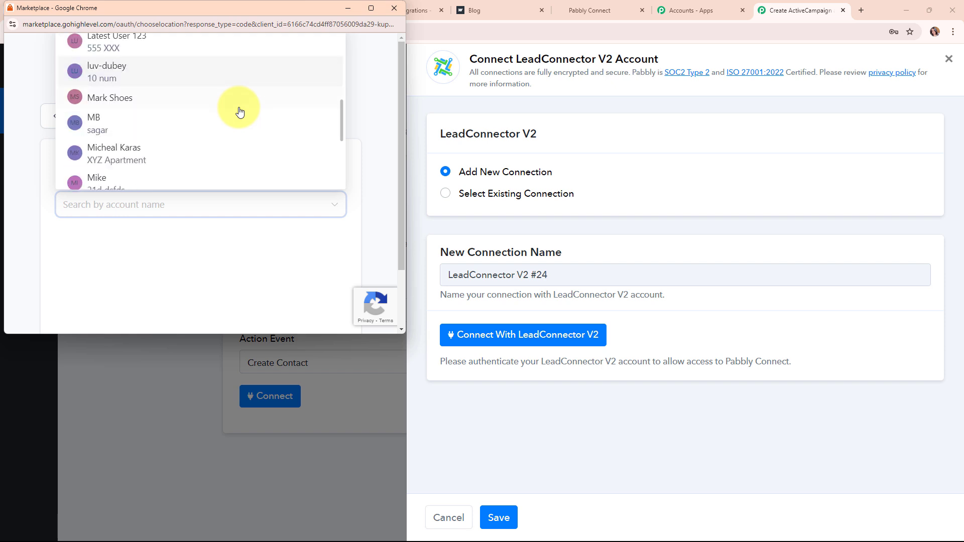
scroll(240, 112, down, 5)
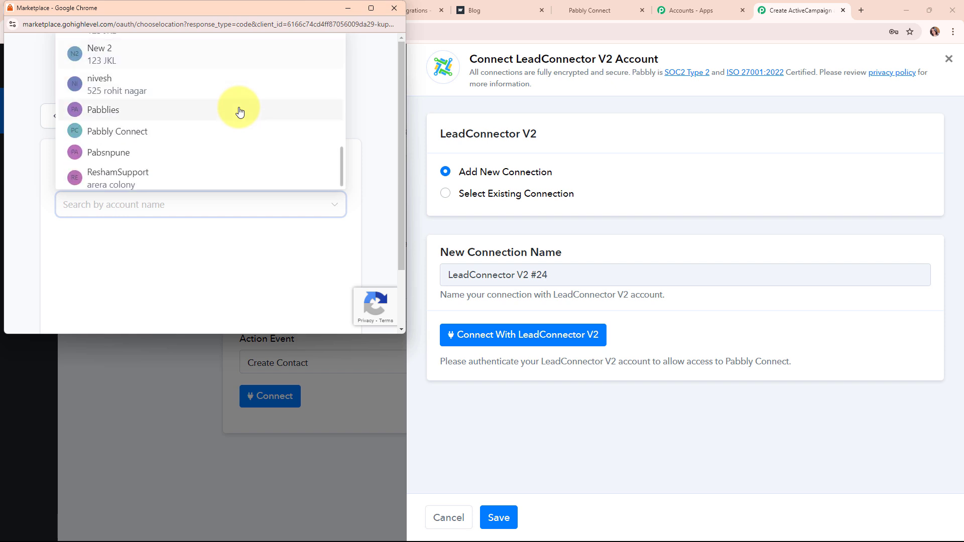
click(119, 142)
click(132, 250)
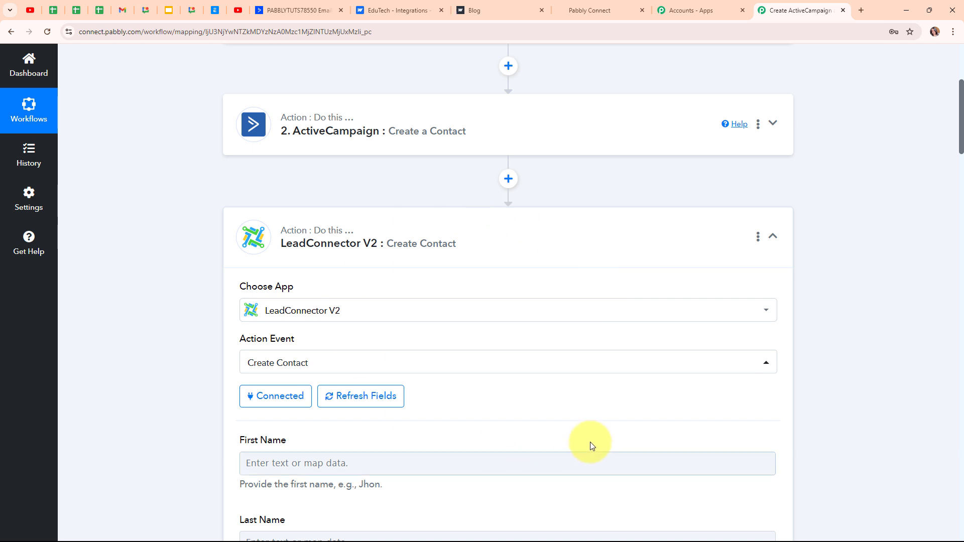
- Map the Webflow form's first and last name into LeadConnector's First Name and Last Name
scroll(589, 420, down, 5)
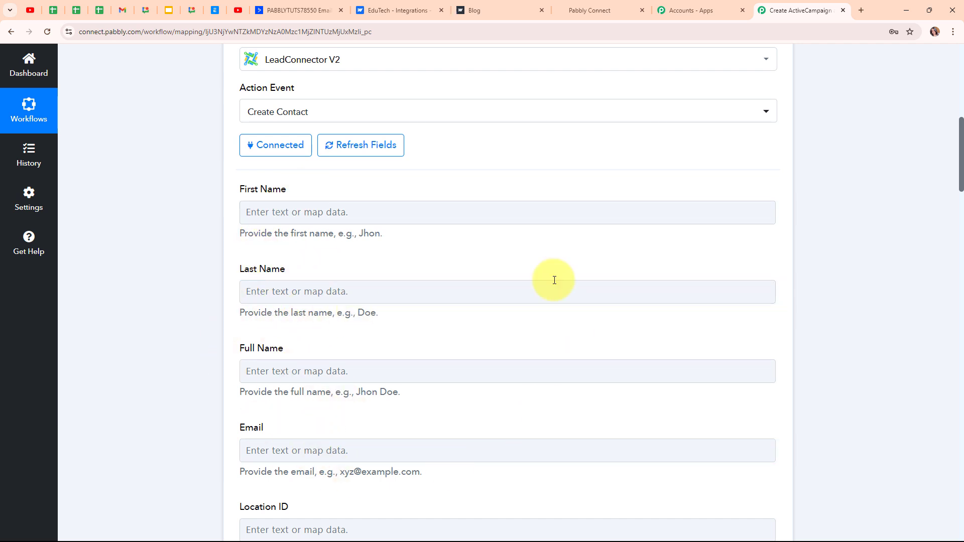
click(256, 217)
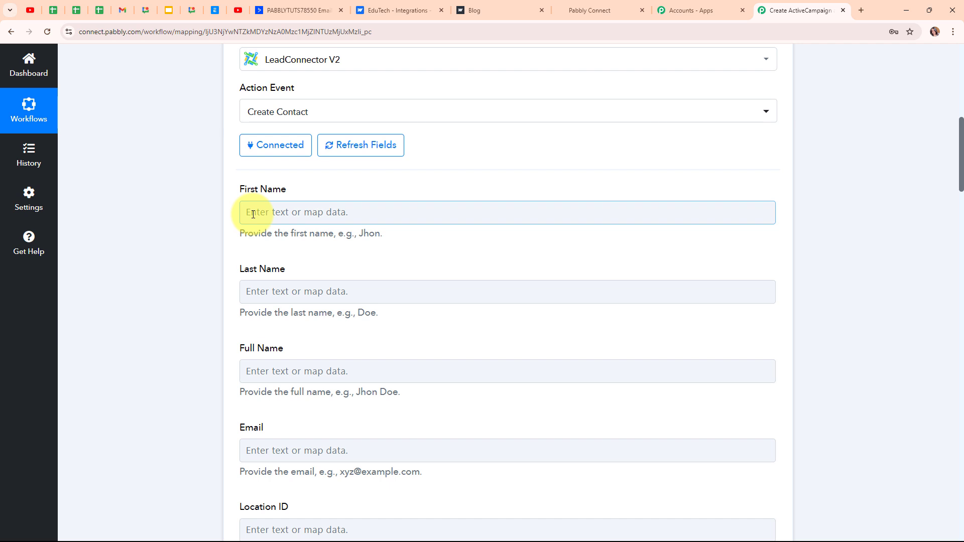
click(253, 214)
click(373, 314)
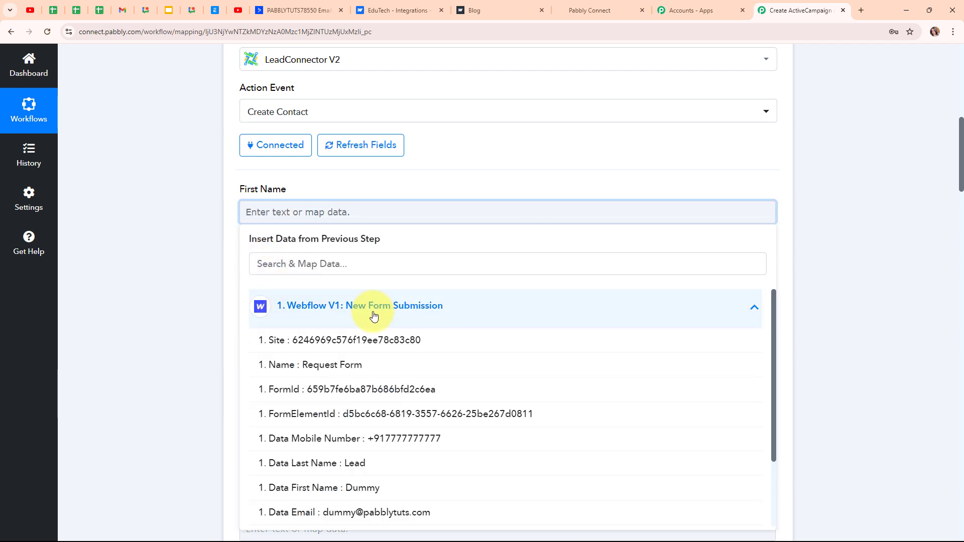
scroll(408, 402, down, 2)
click(352, 396)
click(151, 338)
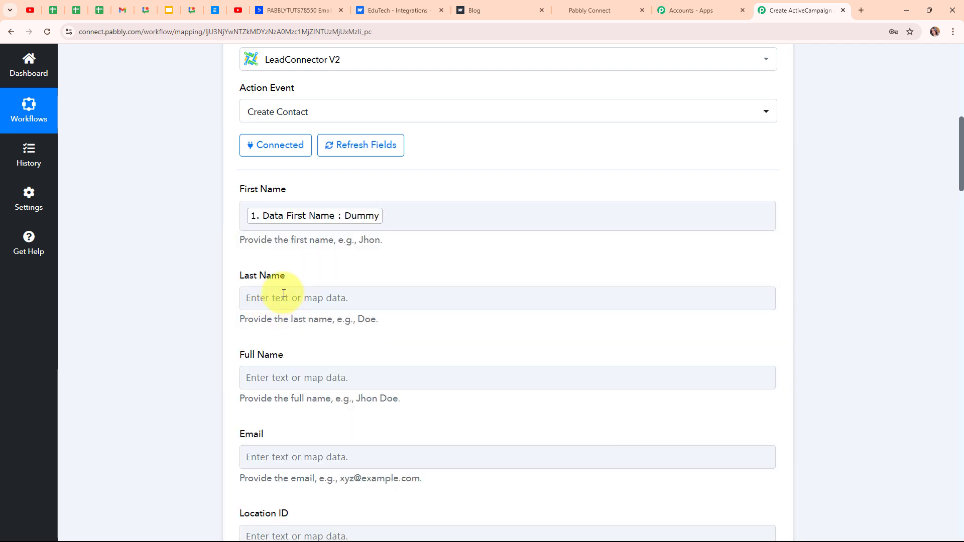
click(283, 294)
click(394, 390)
scroll(394, 452, down, 3)
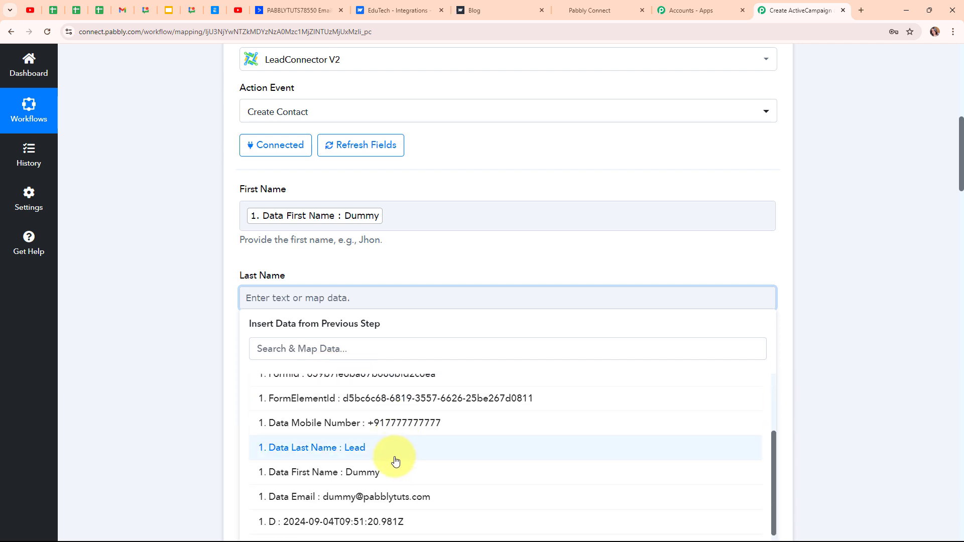
click(396, 458)
scroll(241, 209, down, 4)
- Fill Full Name with the form's first plus last name, and map its email into Email
click(295, 184)
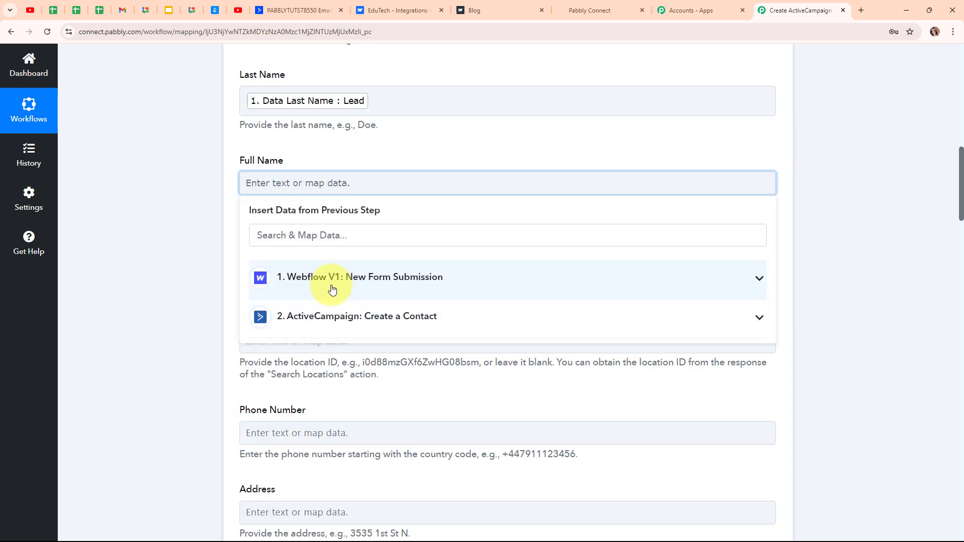
click(332, 290)
click(361, 458)
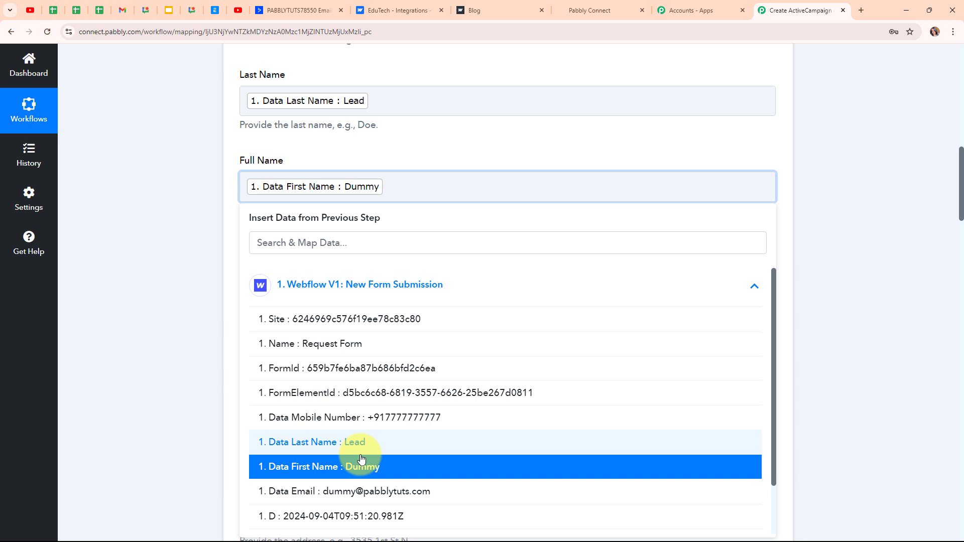
click(362, 445)
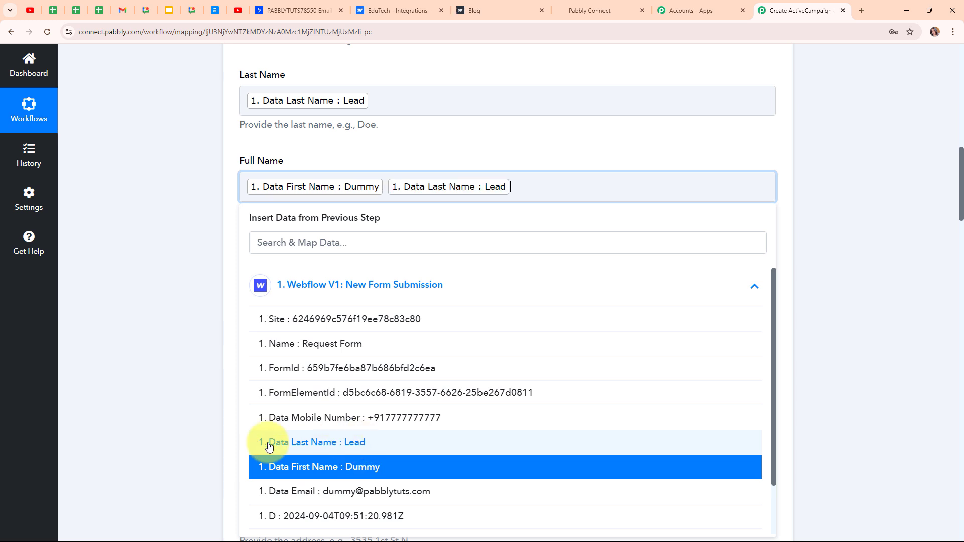
click(182, 390)
scroll(361, 327, down, 1)
scroll(362, 327, down, 2)
click(295, 171)
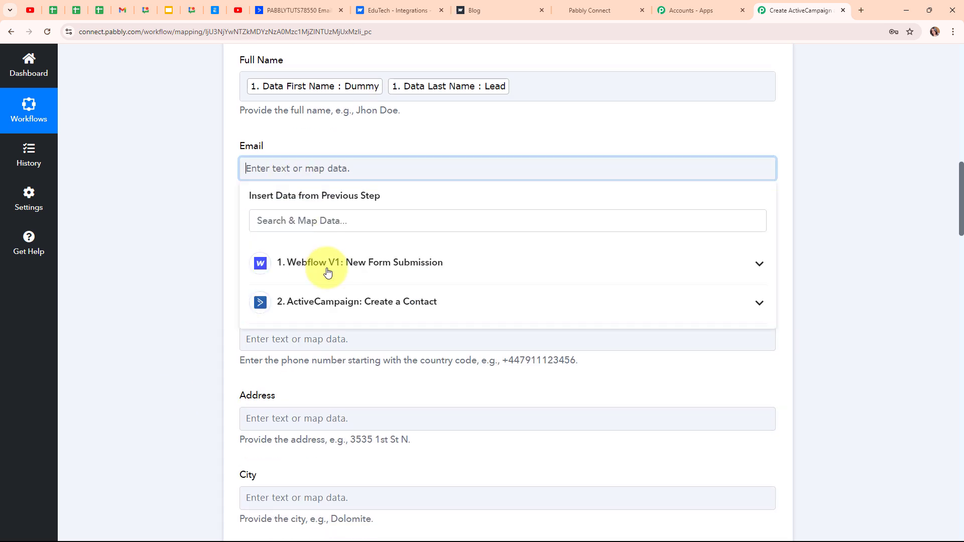
click(338, 260)
click(399, 469)
scroll(183, 236, down, 1)
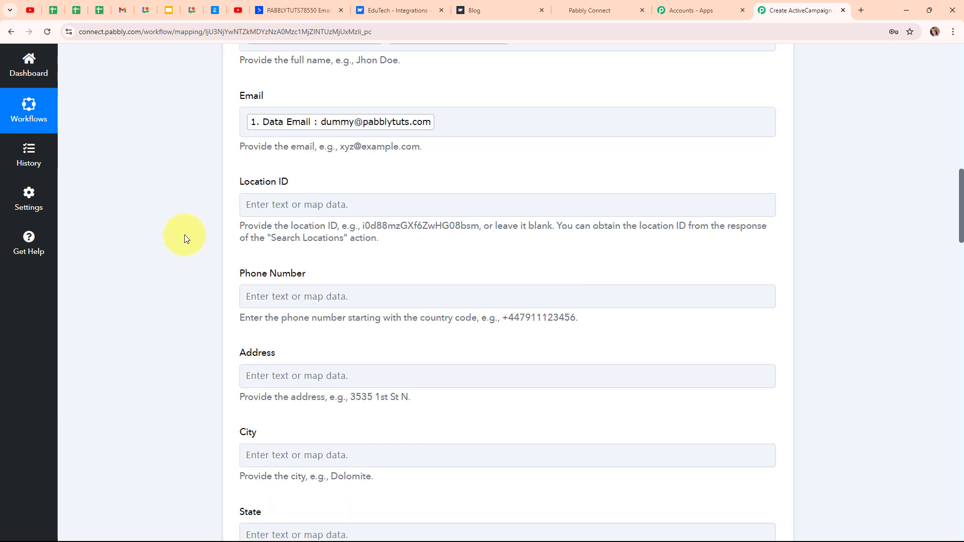
- Map the form's mobile number into Phone Number, leaving remaining fields blank with Is DND True
click(330, 287)
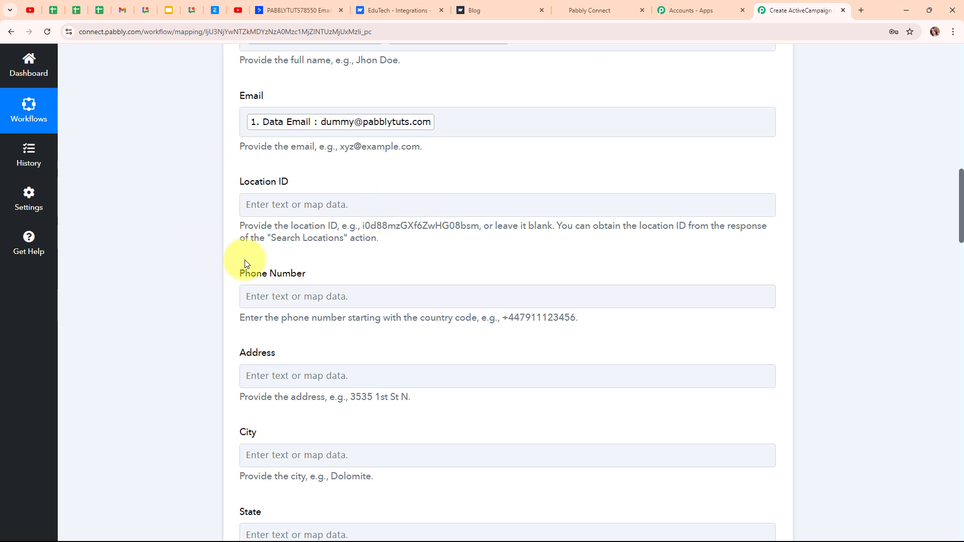
scroll(360, 317, down, 2)
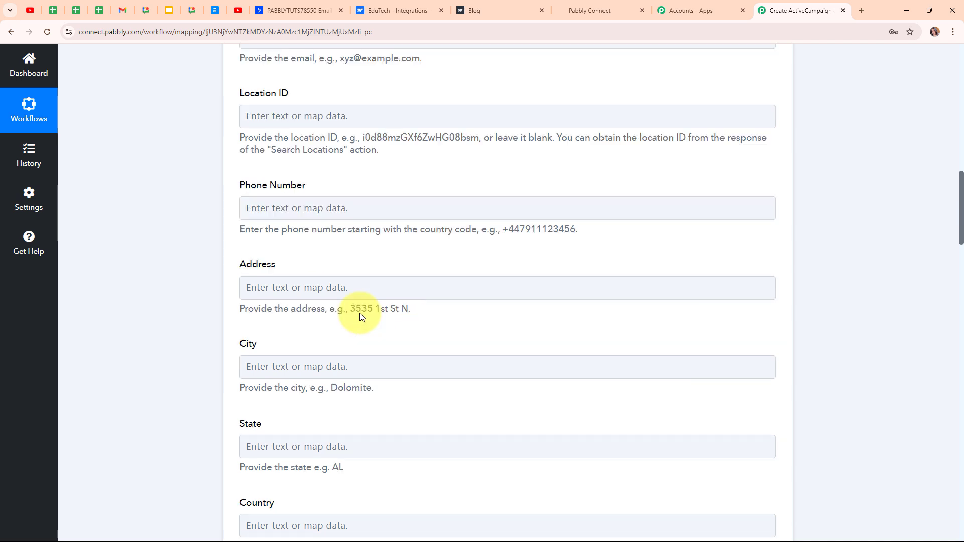
click(258, 196)
click(364, 292)
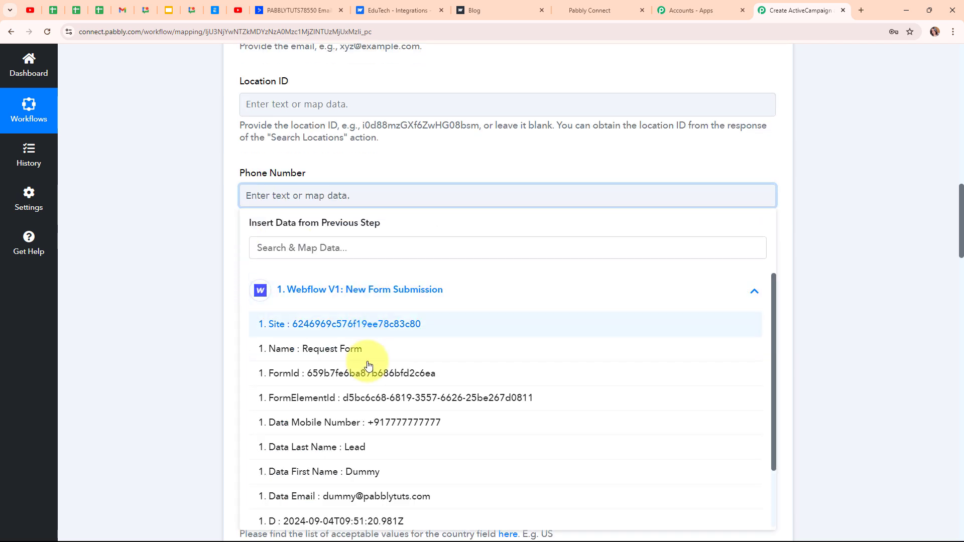
scroll(369, 365, down, 1)
click(372, 362)
click(180, 349)
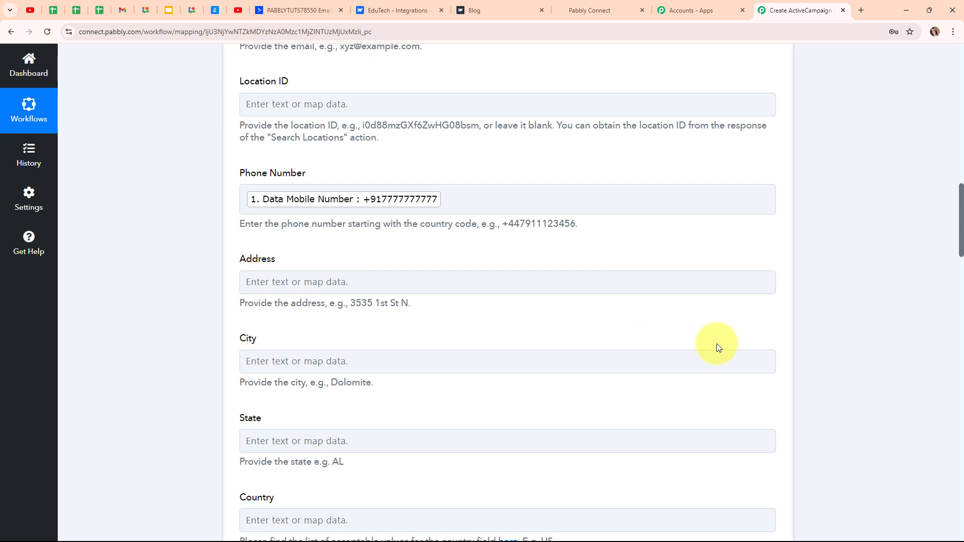
scroll(717, 344, down, 3)
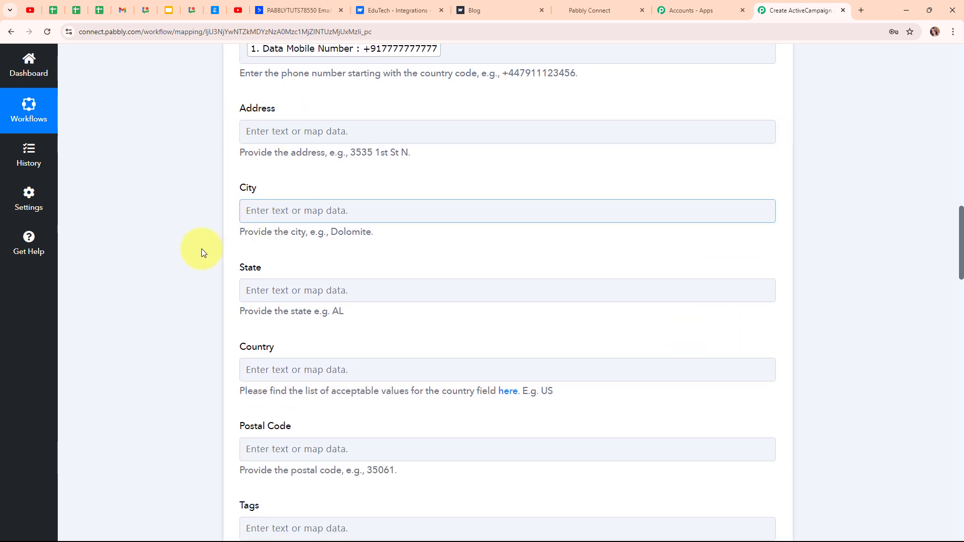
scroll(584, 338, down, 3)
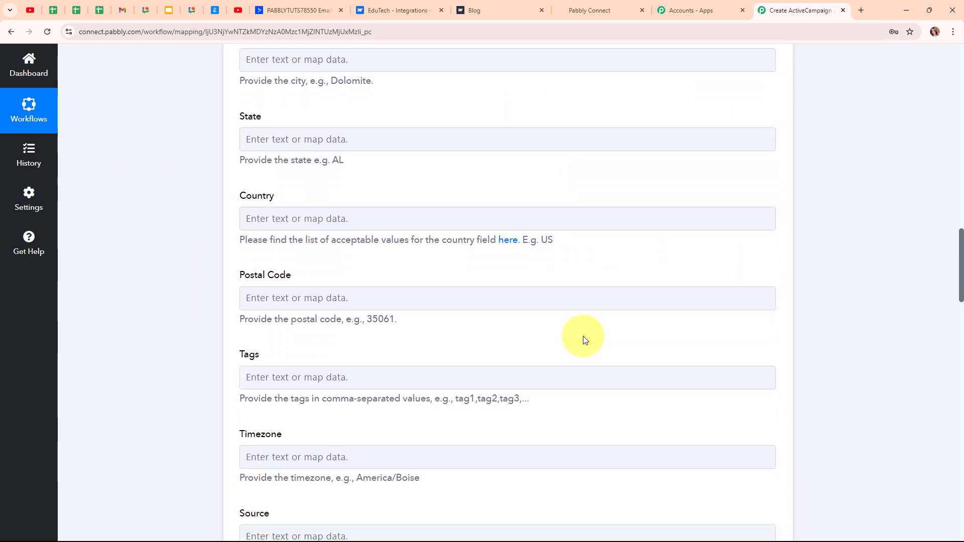
scroll(584, 340, down, 8)
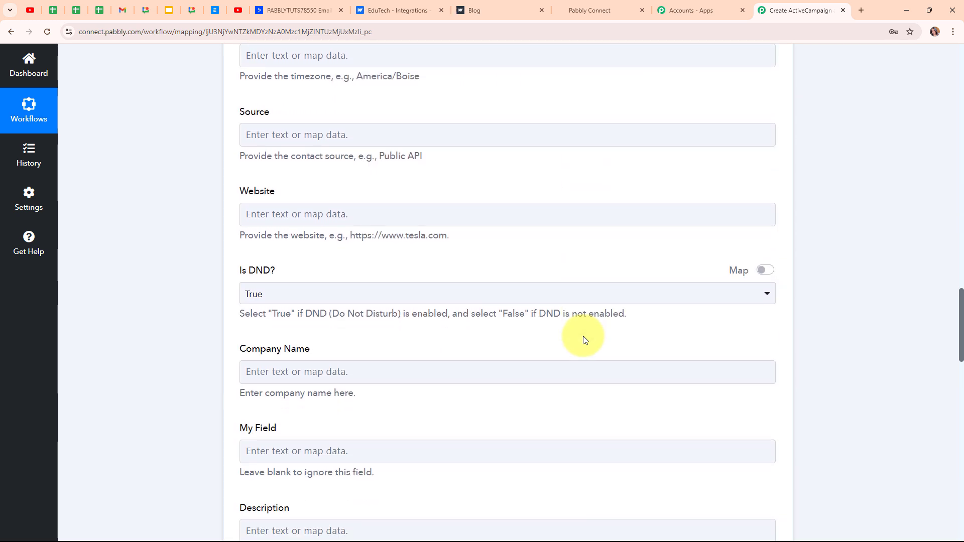
scroll(584, 340, down, 9)
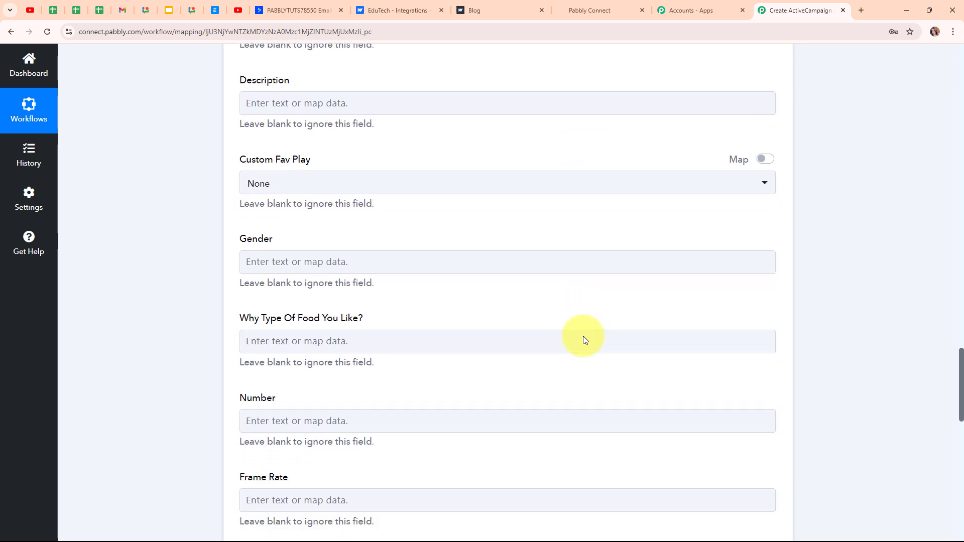
scroll(583, 336, down, 13)
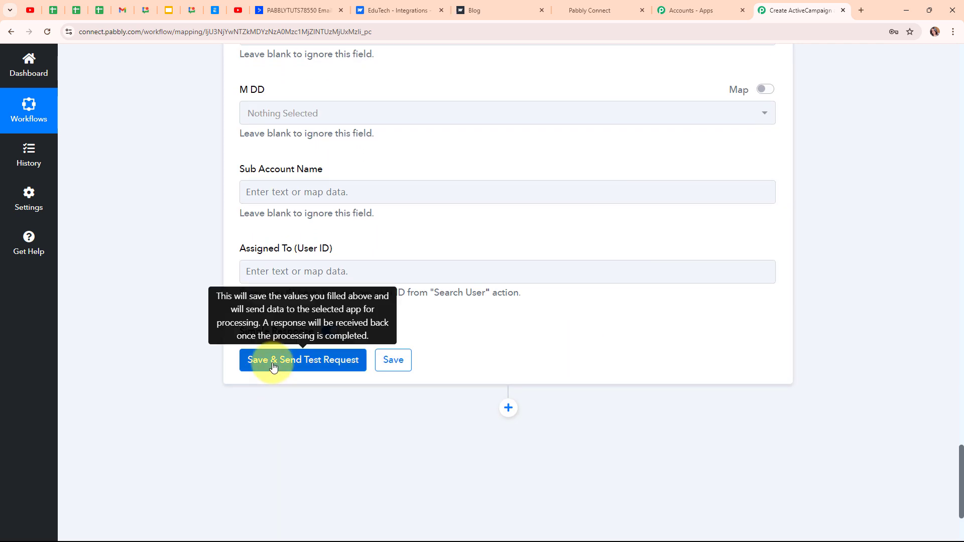
- Send the LeadConnector test request and confirm the response shows the created Dummy Lead contact
click(273, 367)
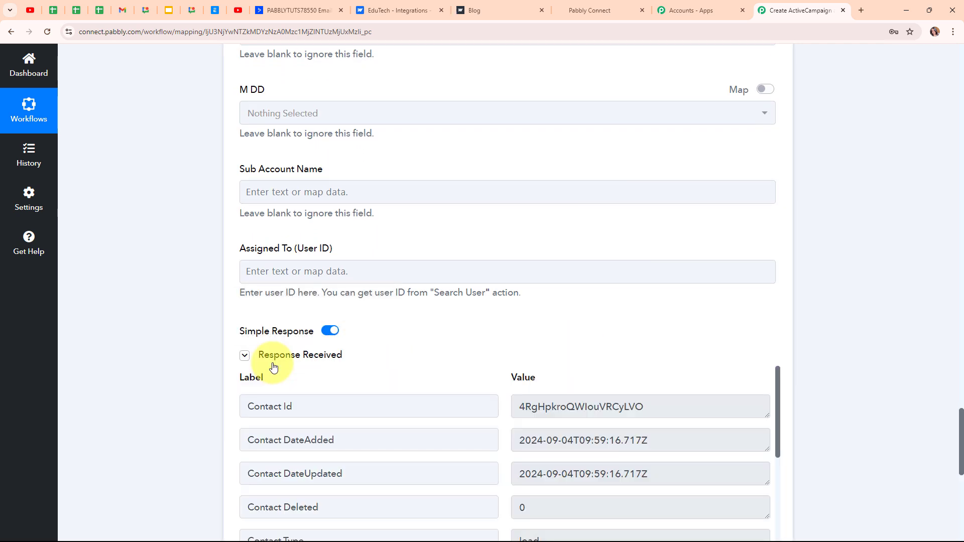
scroll(695, 356, down, 4)
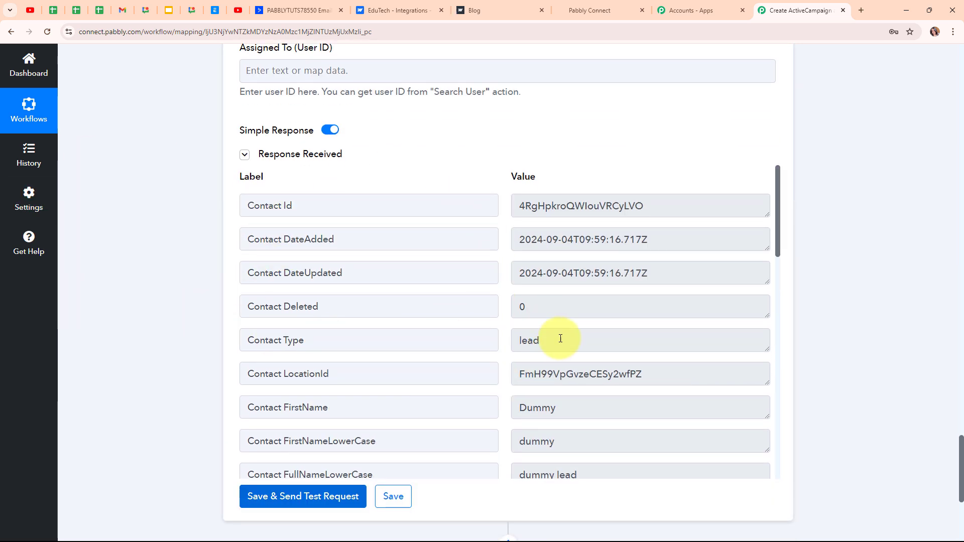
scroll(806, 247, up, 20)
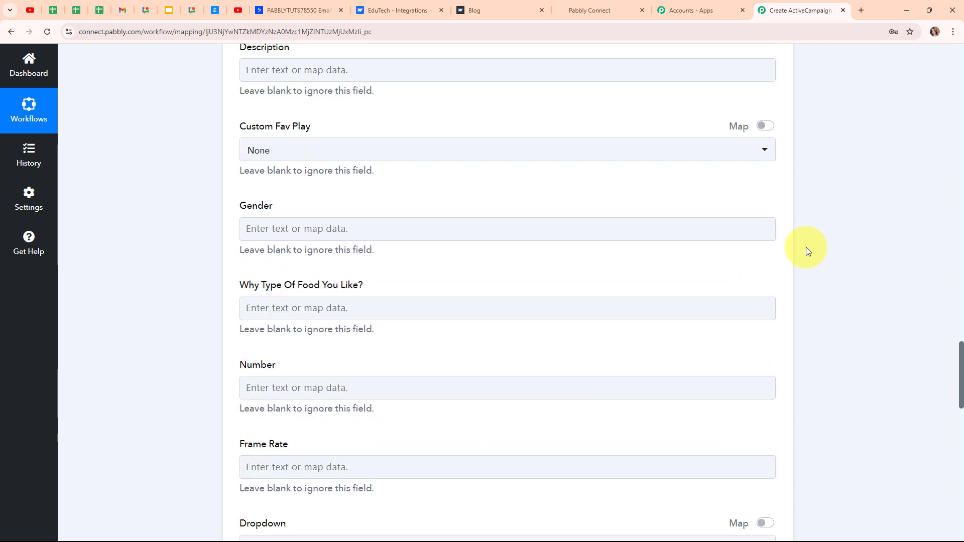
scroll(806, 247, up, 20)
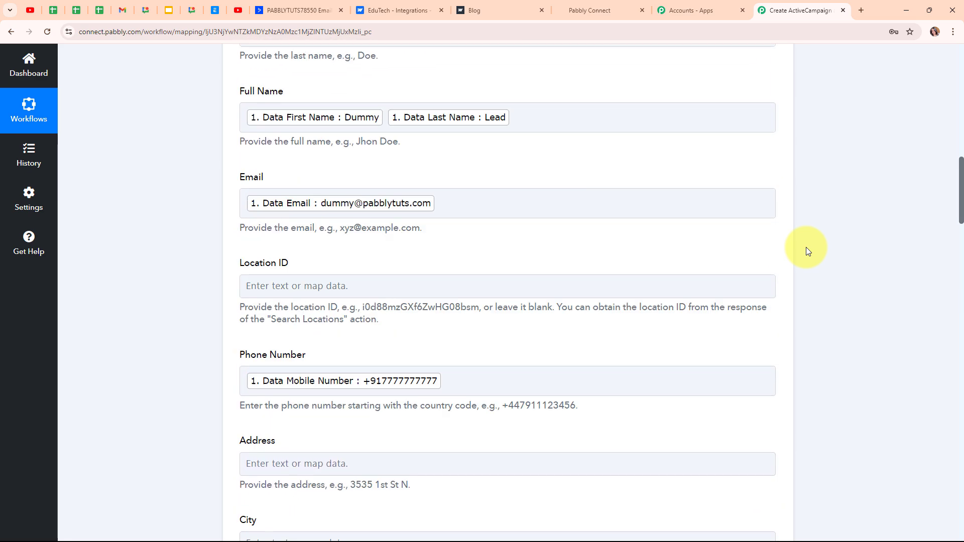
scroll(806, 247, up, 3)
scroll(764, 340, up, 5)
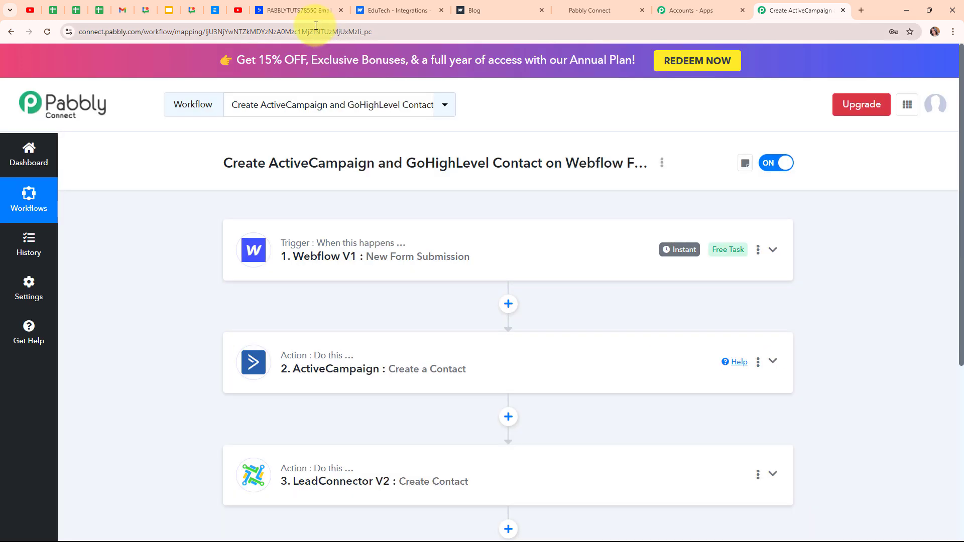
click(617, 5)
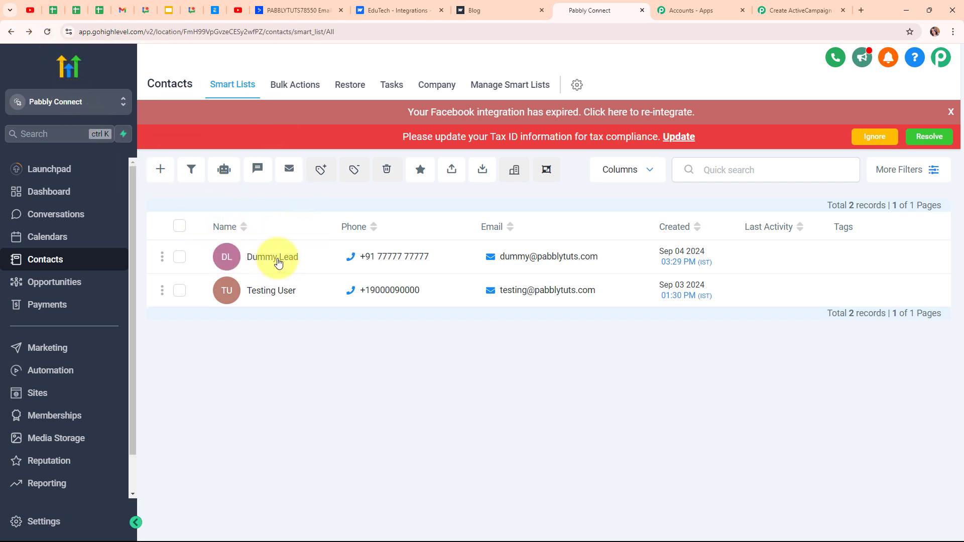
- Verify Dummy Lead is among GoHighLevel's 2 contacts, then return to the Pabbly workflow
mouse_move(377, 259)
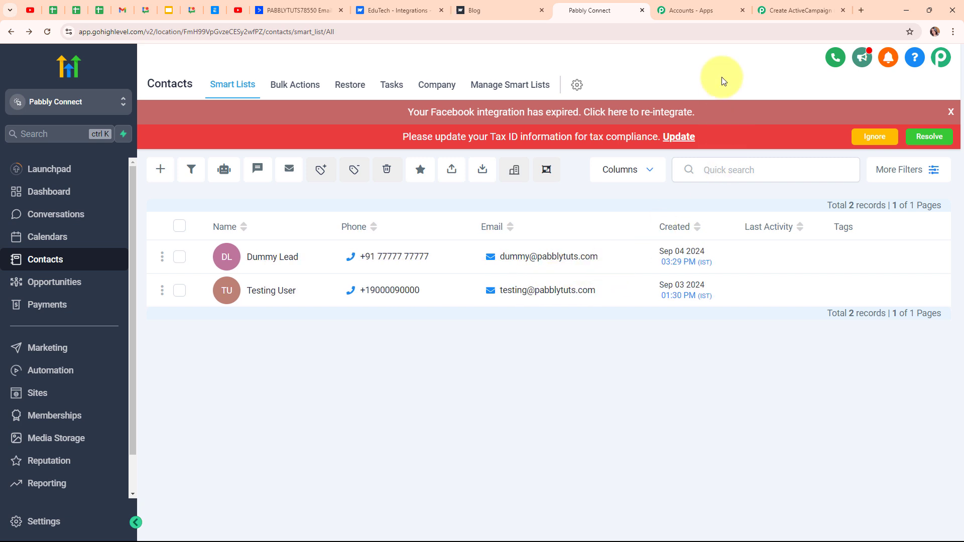
click(767, 10)
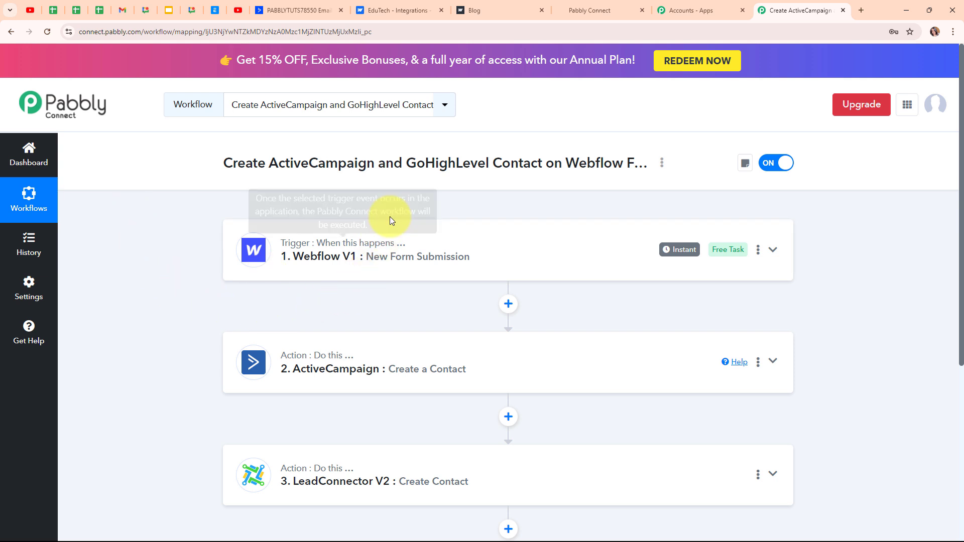
- Reload the published Webflow site and go to its contact form page
click(482, 10)
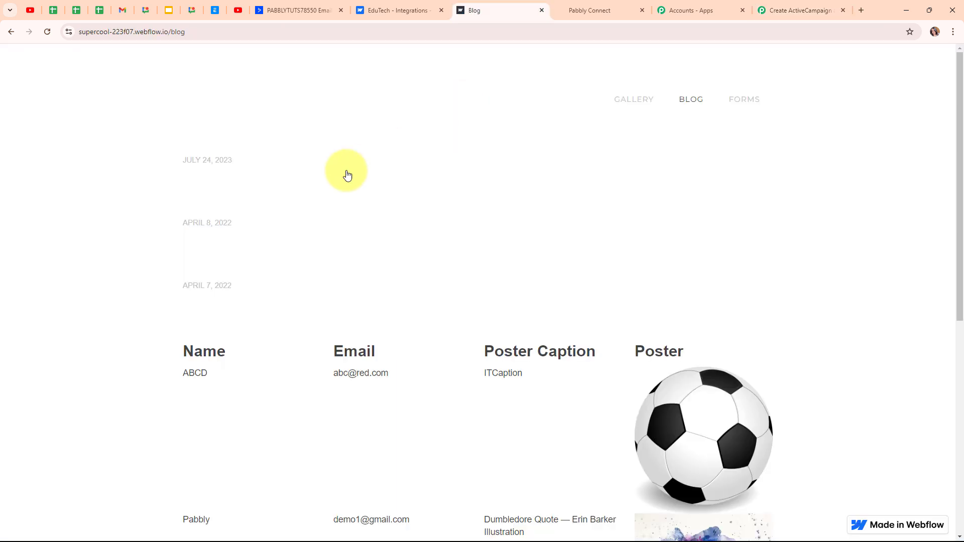
click(42, 33)
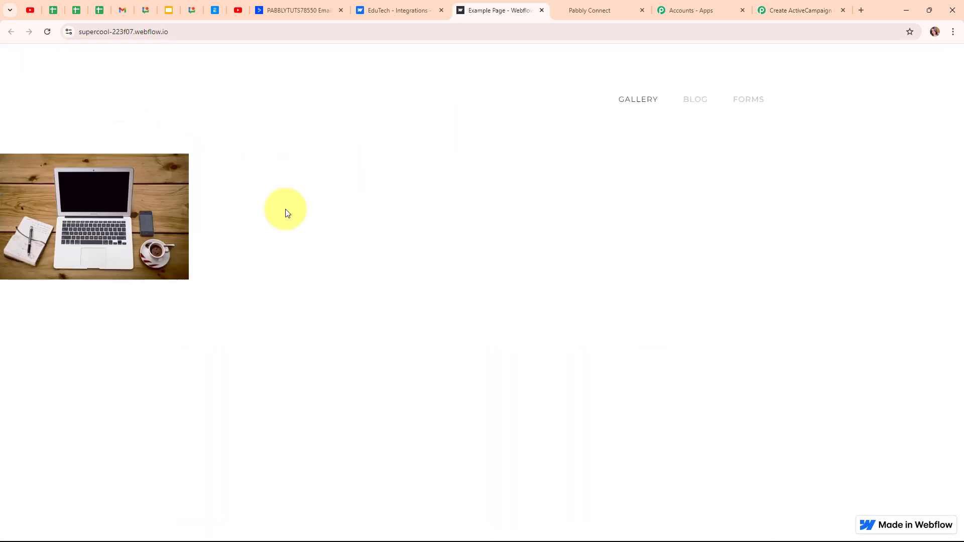
click(756, 101)
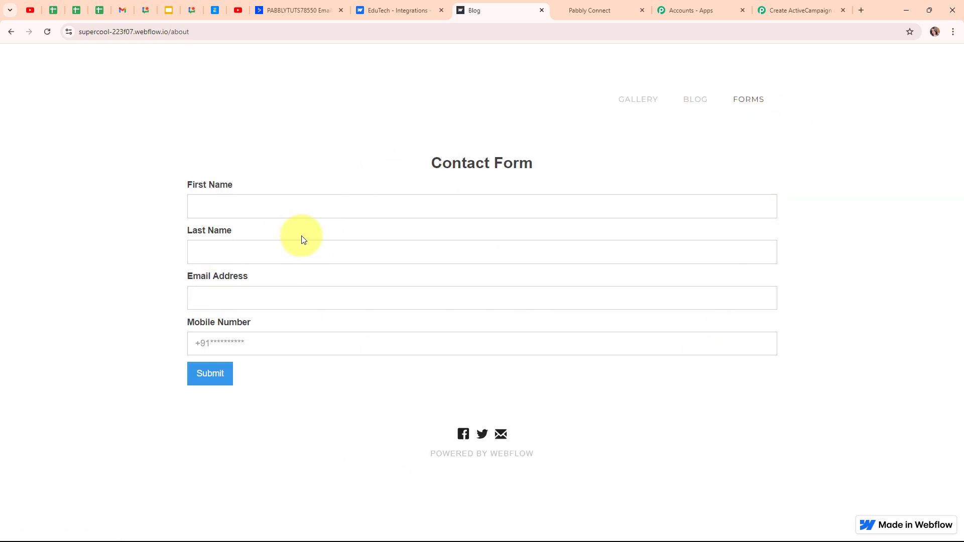
- Submit the form with first name 'Demo', last name 'Lead', a test e-mail and mobile number
click(260, 202)
text(Demo)
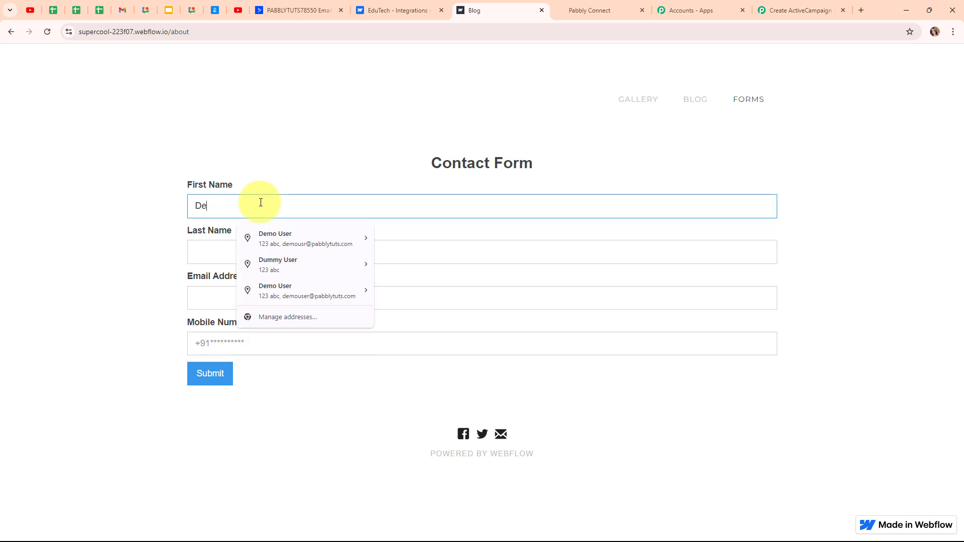
click(215, 249)
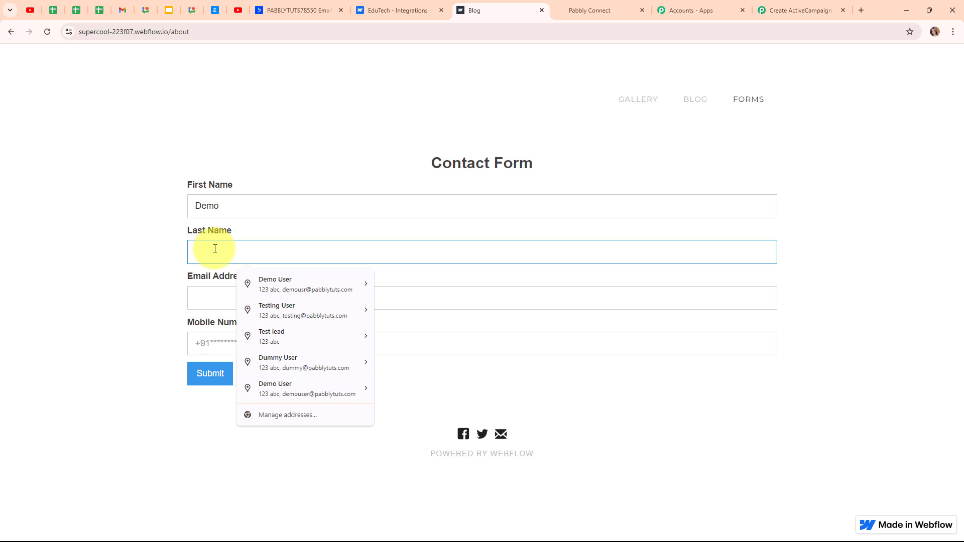
text(Lead)
click(215, 296)
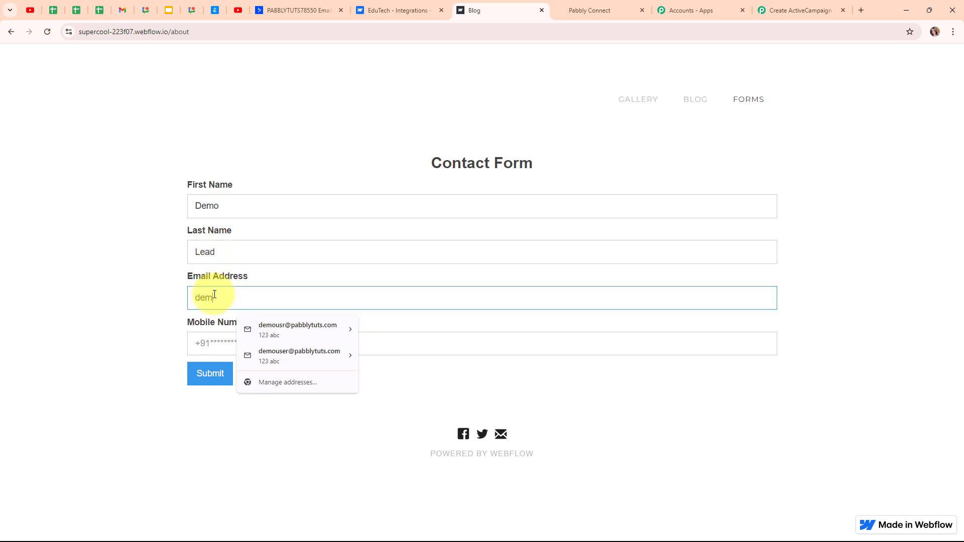
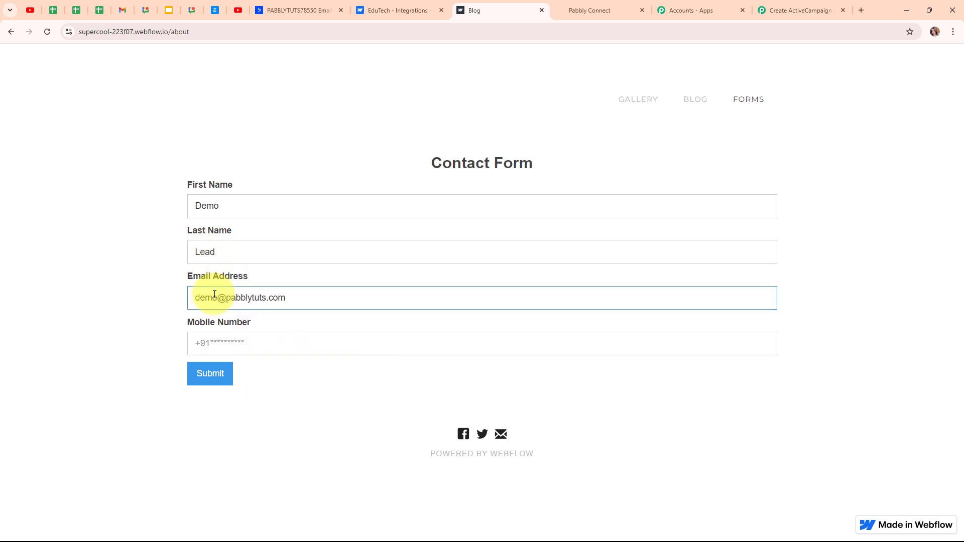
click(206, 342)
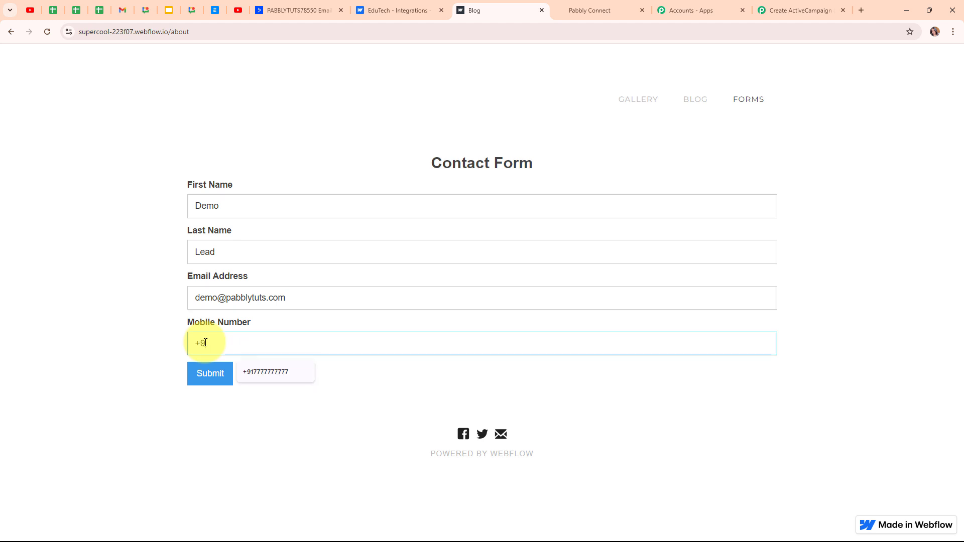
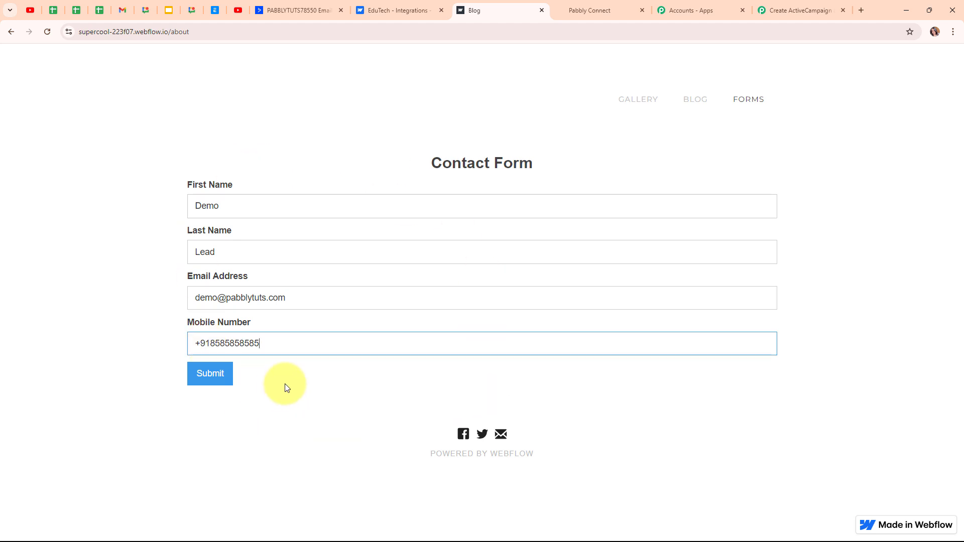
click(210, 381)
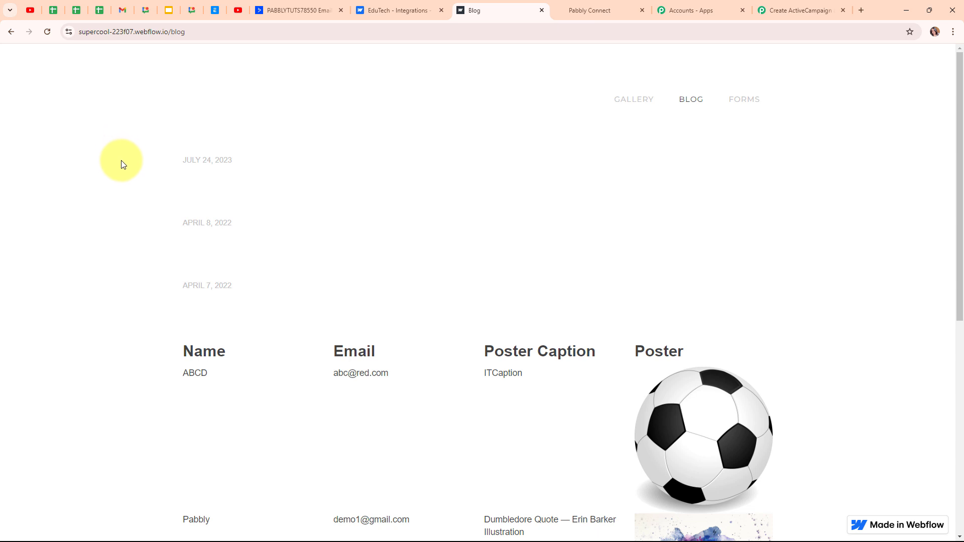
- Reload ActiveCampaign's contacts to find Demo Lead, bringing the count to 4
click(307, 6)
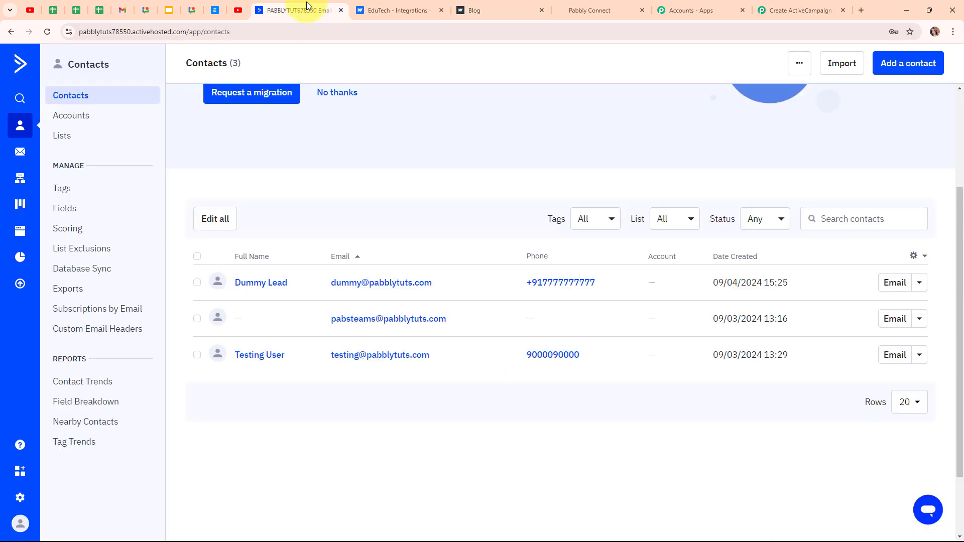
click(45, 33)
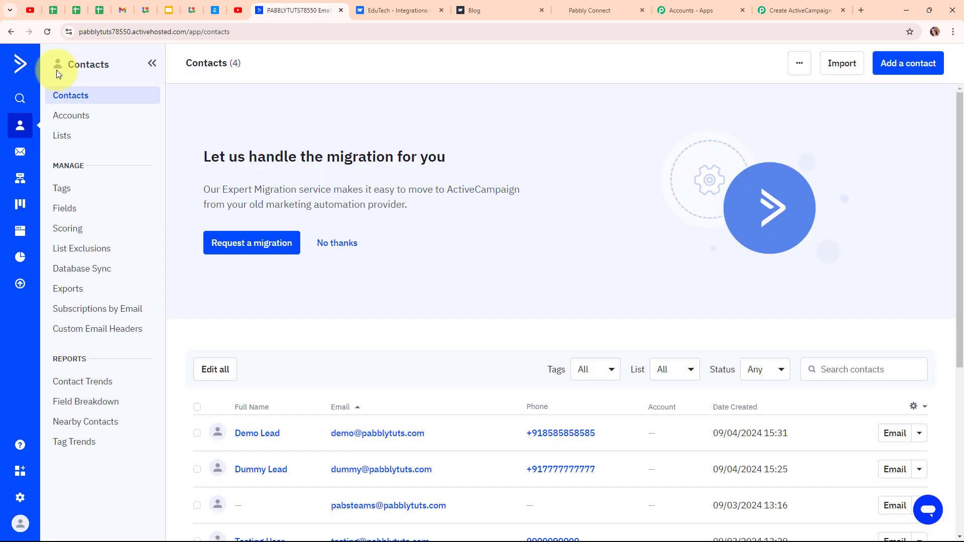
scroll(565, 251, down, 4)
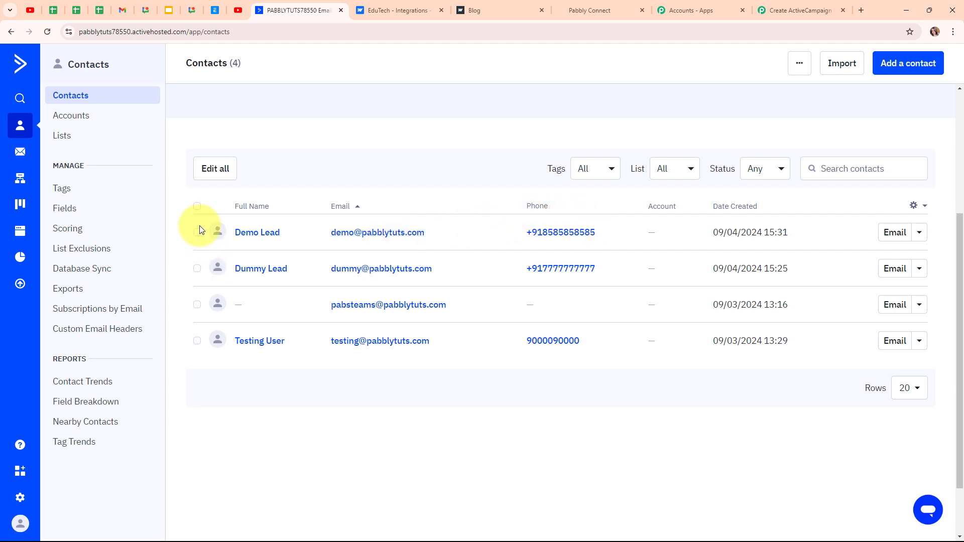
- Reload GoHighLevel's contacts to see Demo Lead among 3 records, then return to Pabbly
click(610, 8)
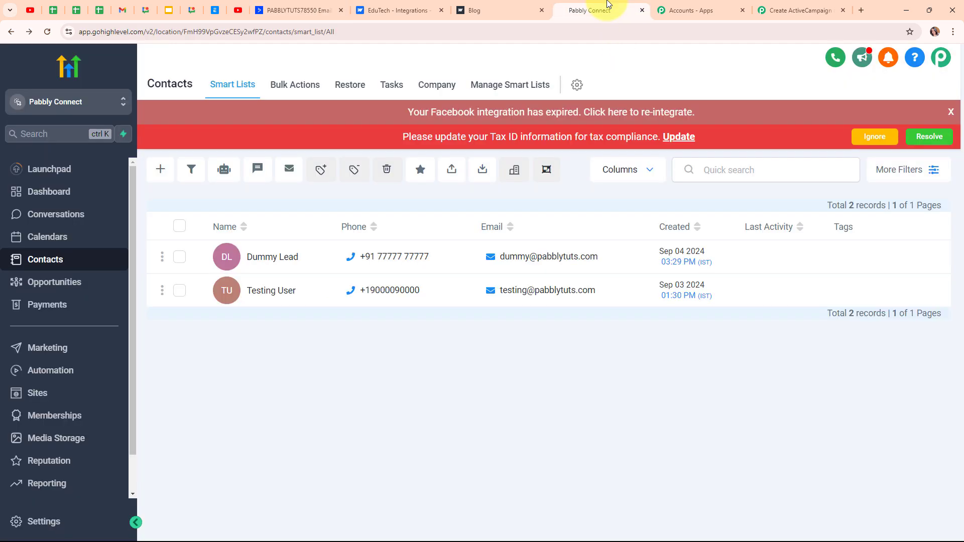
click(48, 30)
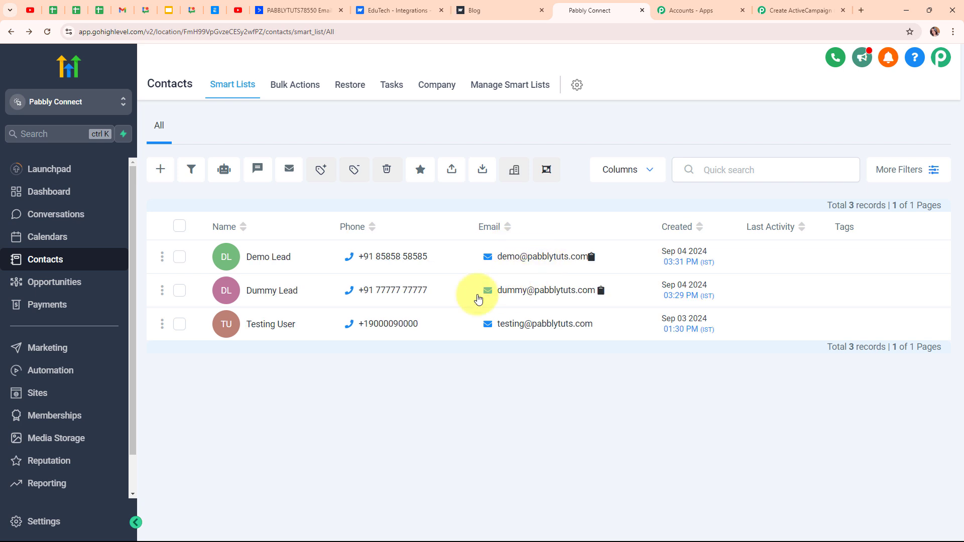
click(763, 5)
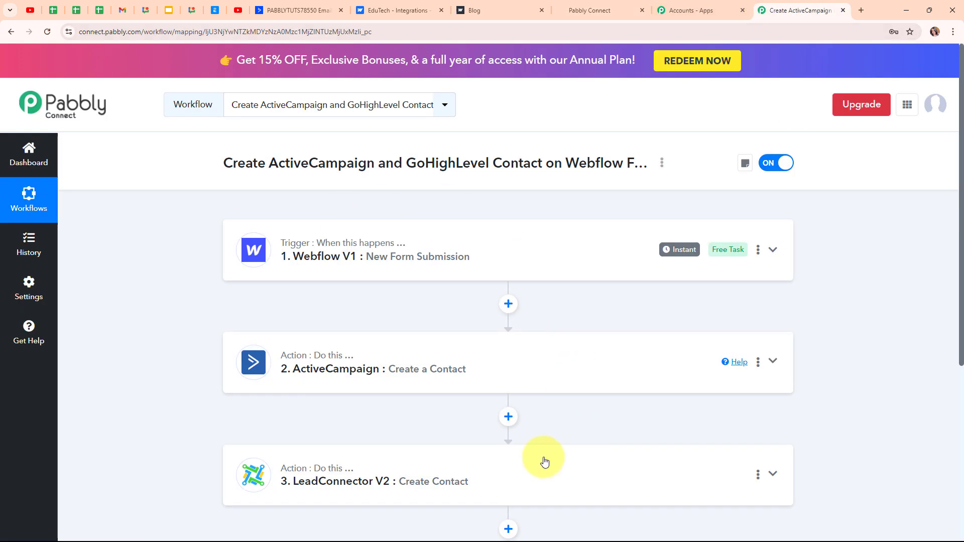
scroll(584, 309, down, 2)
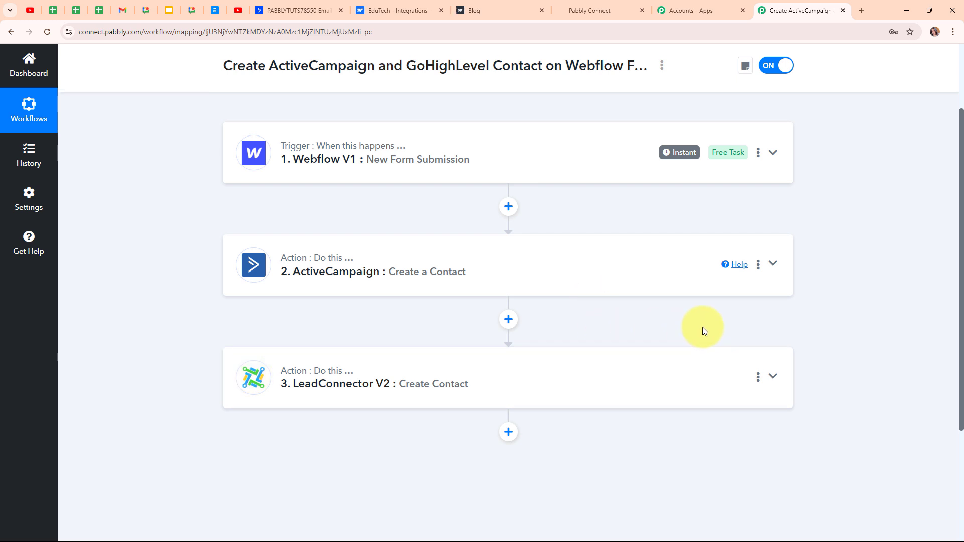
scroll(704, 331, up, 3)
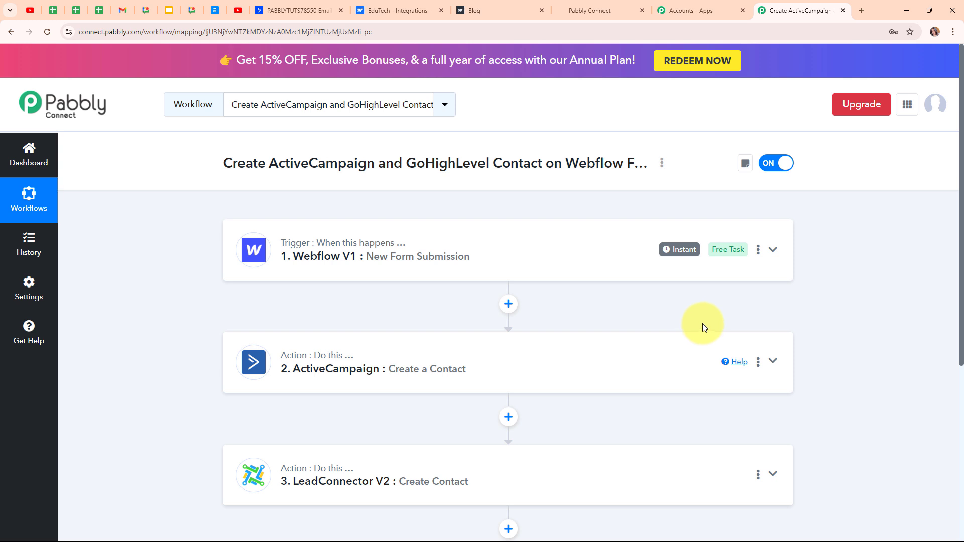